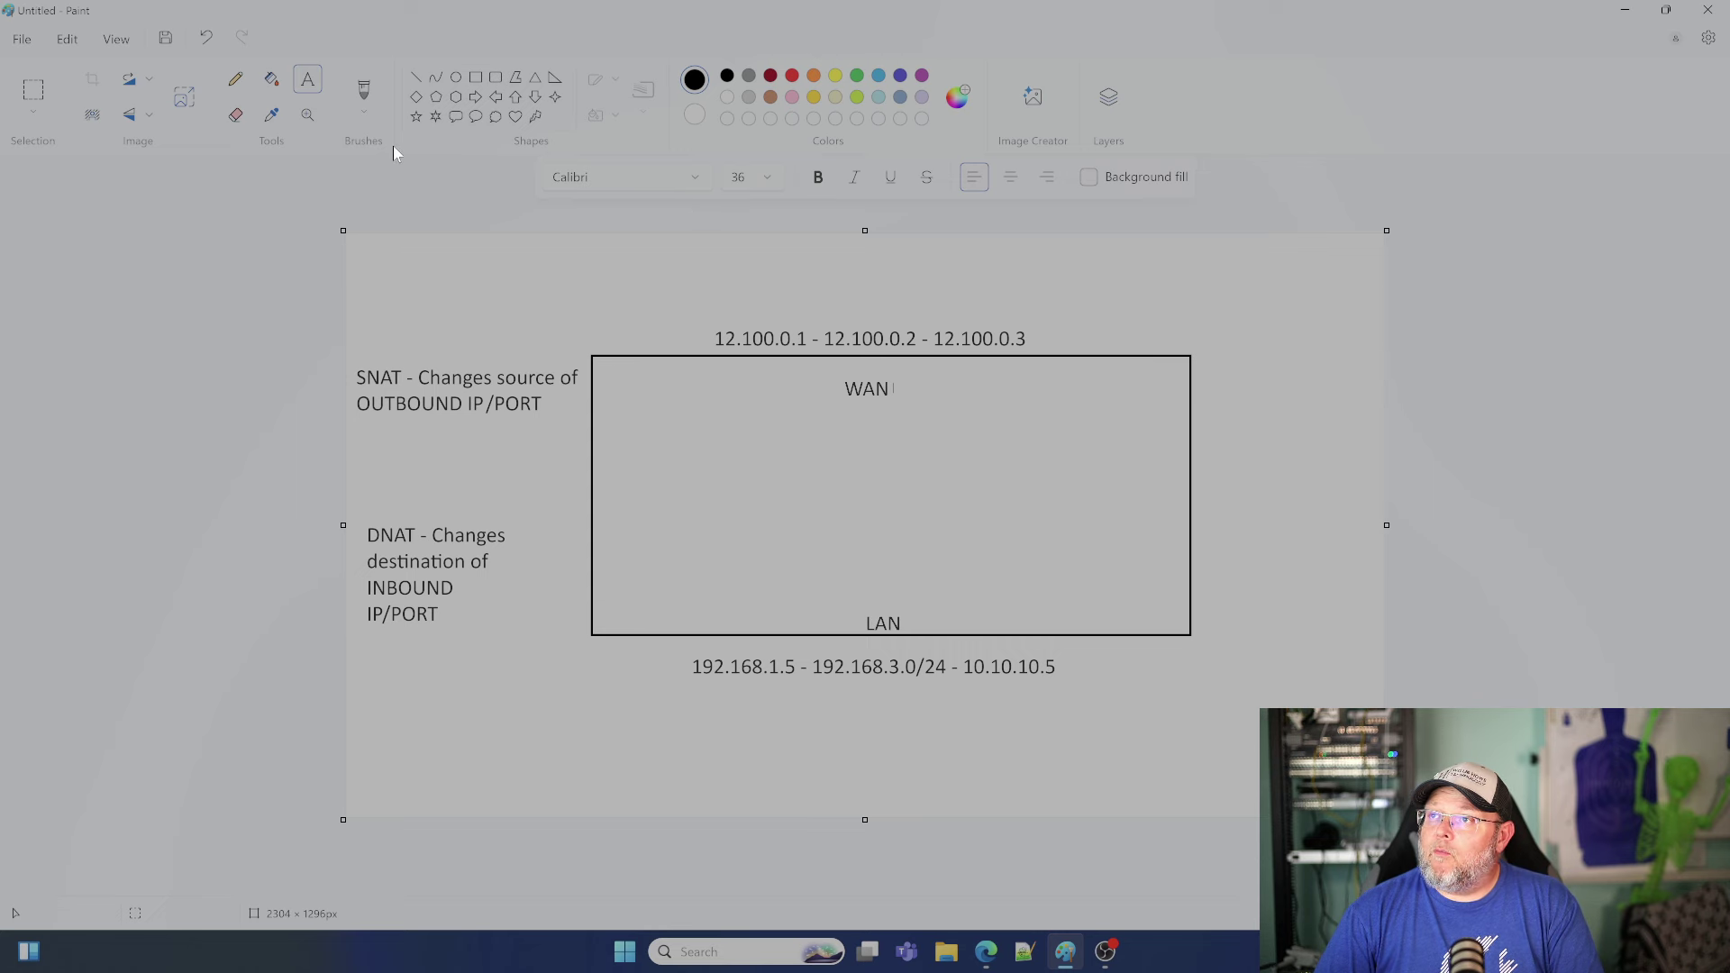
Sketch a thin light-blue pencil oval around 192.168.3.0/24.
left_click(236, 79)
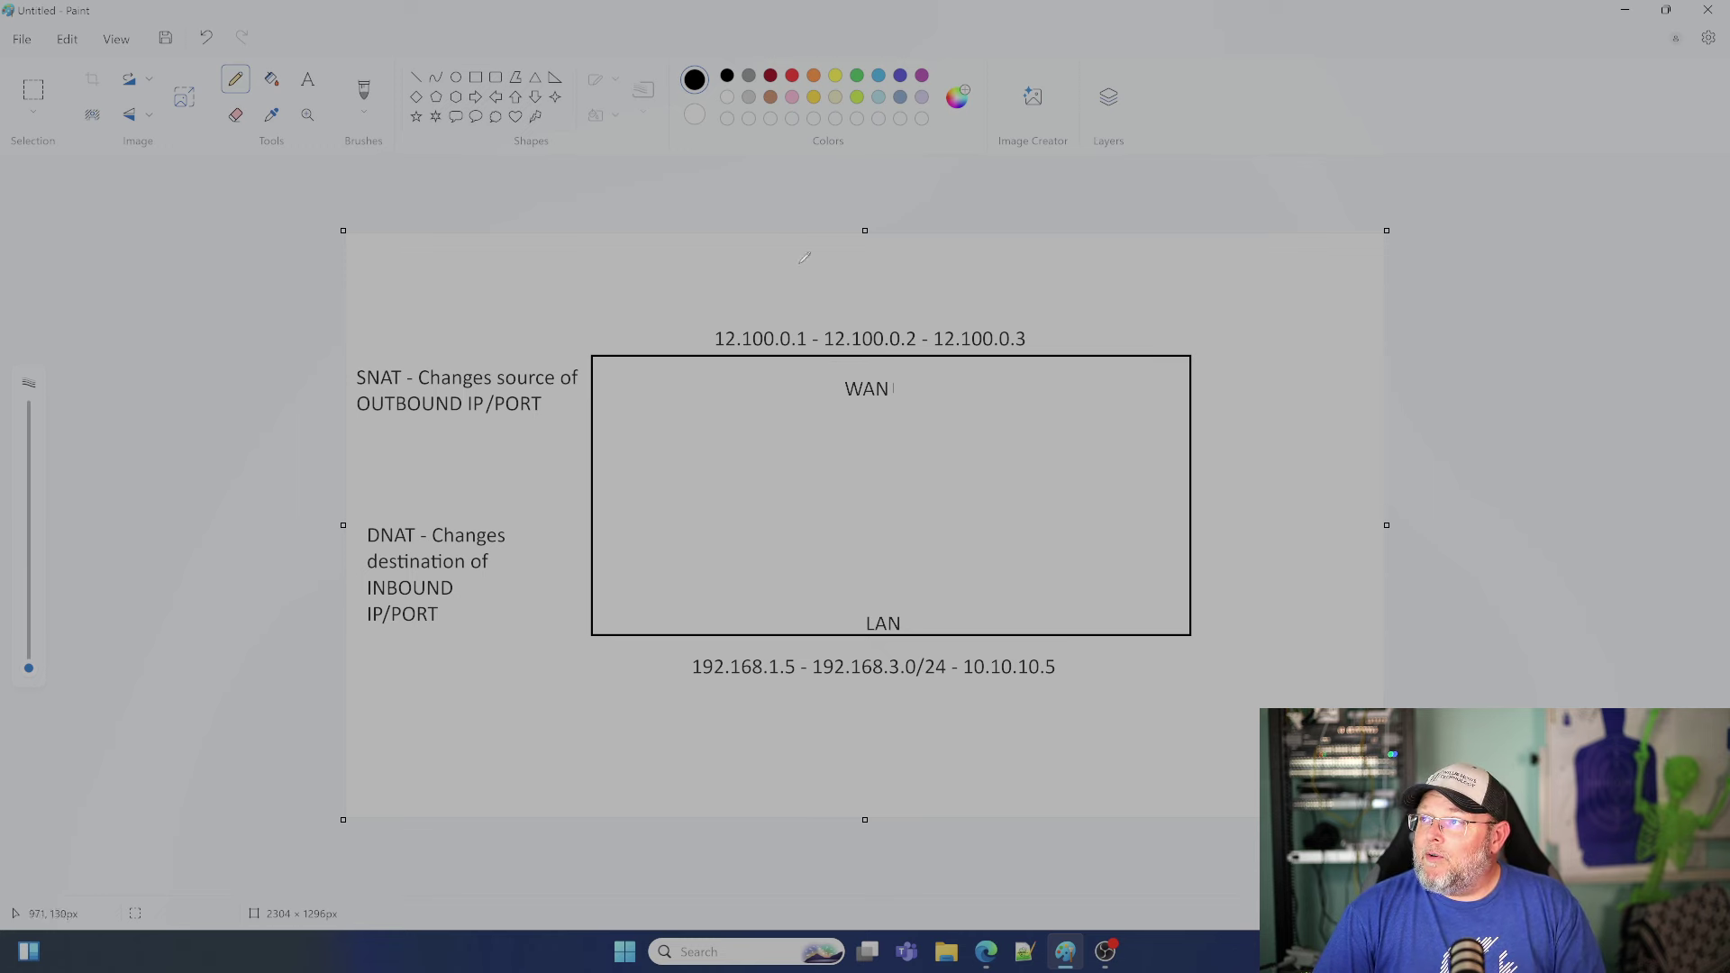
left_click(878, 75)
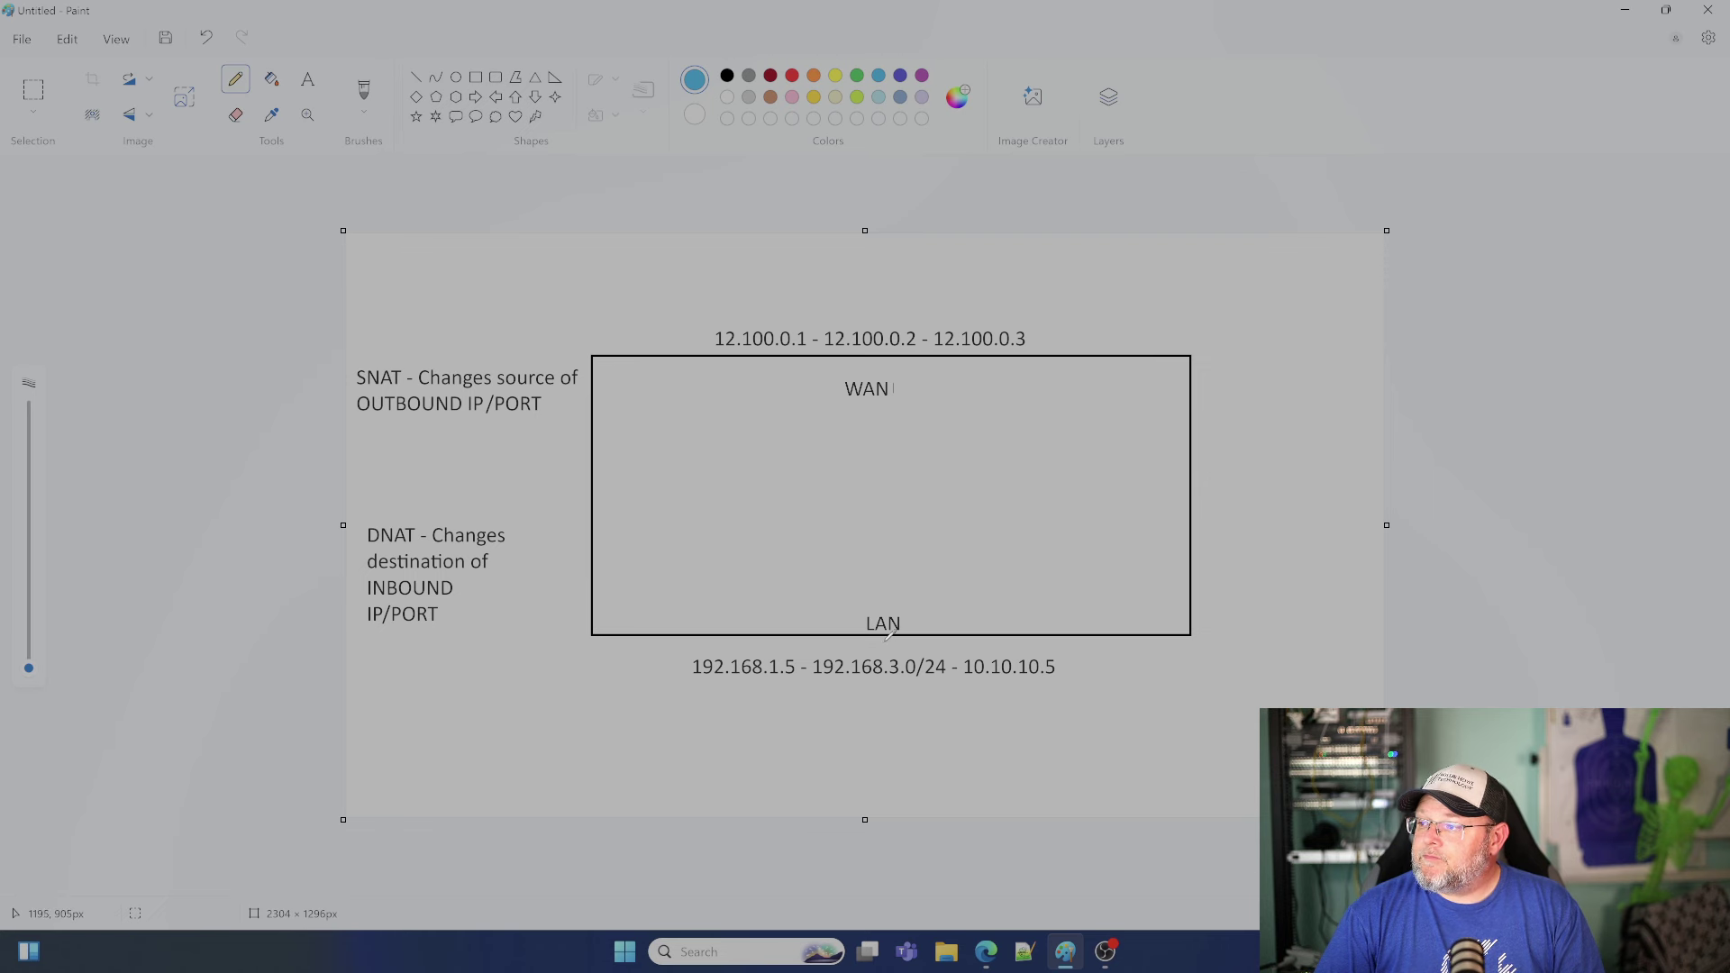
mouse_move(864, 641)
left_mouse_down()
mouse_move(816, 668)
mouse_move(889, 686)
mouse_move(948, 665)
mouse_move(867, 638)
left_mouse_up()
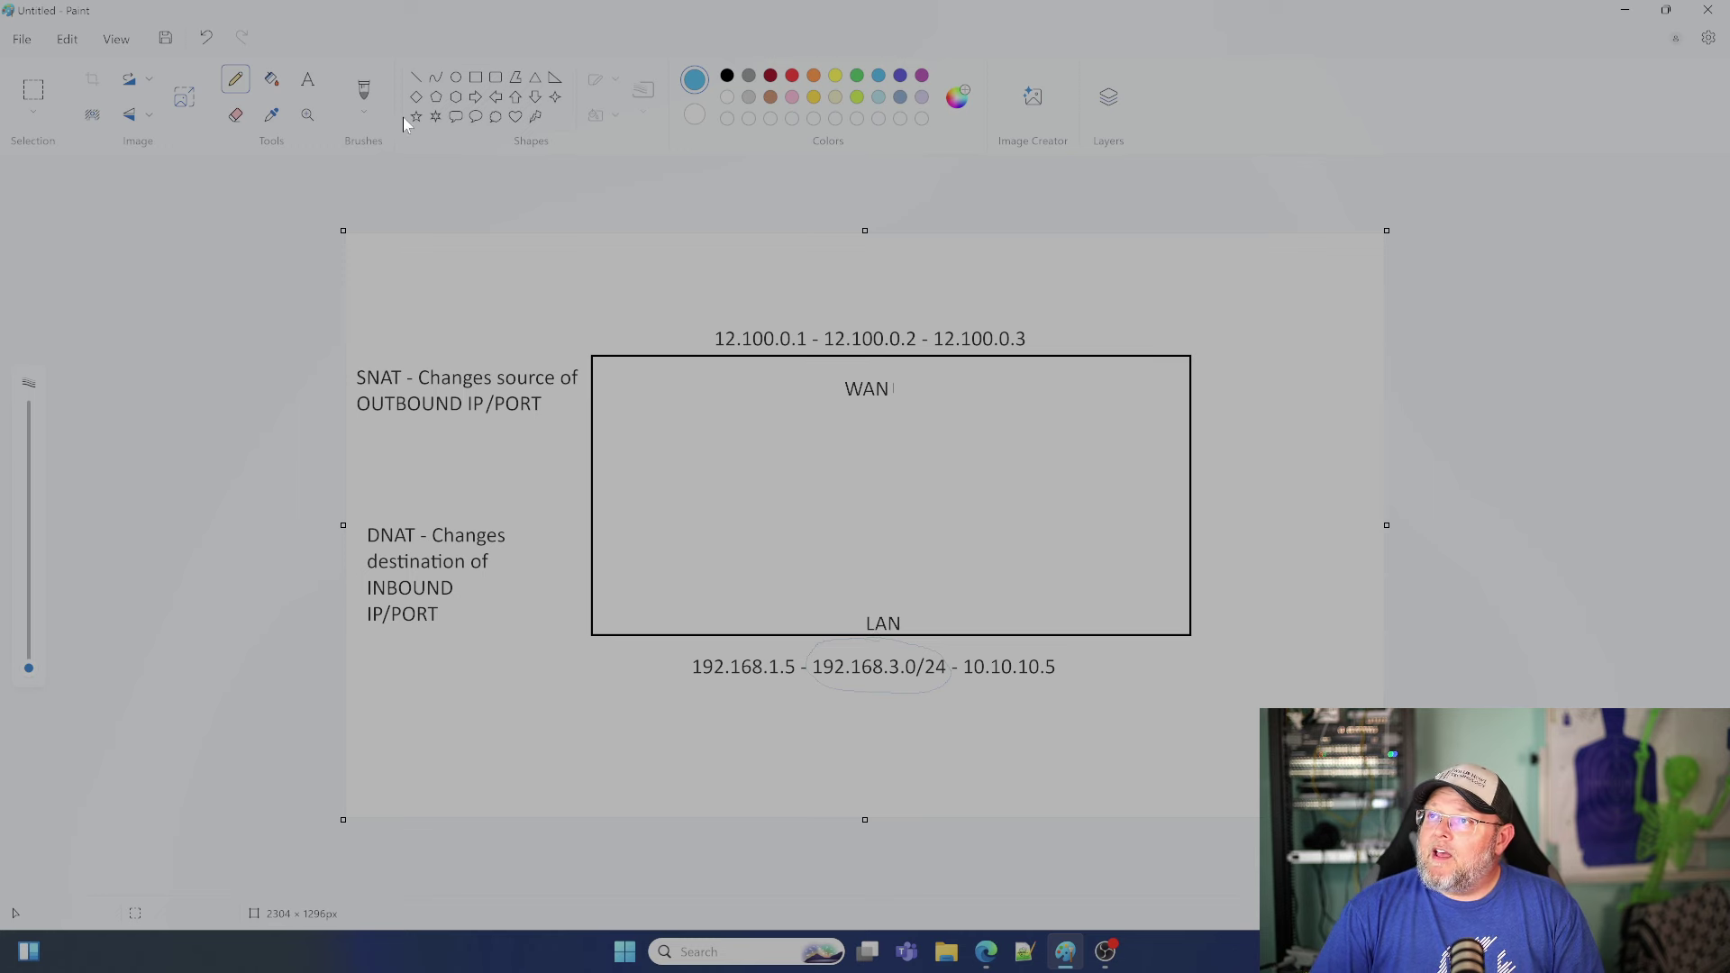
Switch to a thicker plain blue brush and begin circling 192.168.3.0/24 again.
left_click(370, 116)
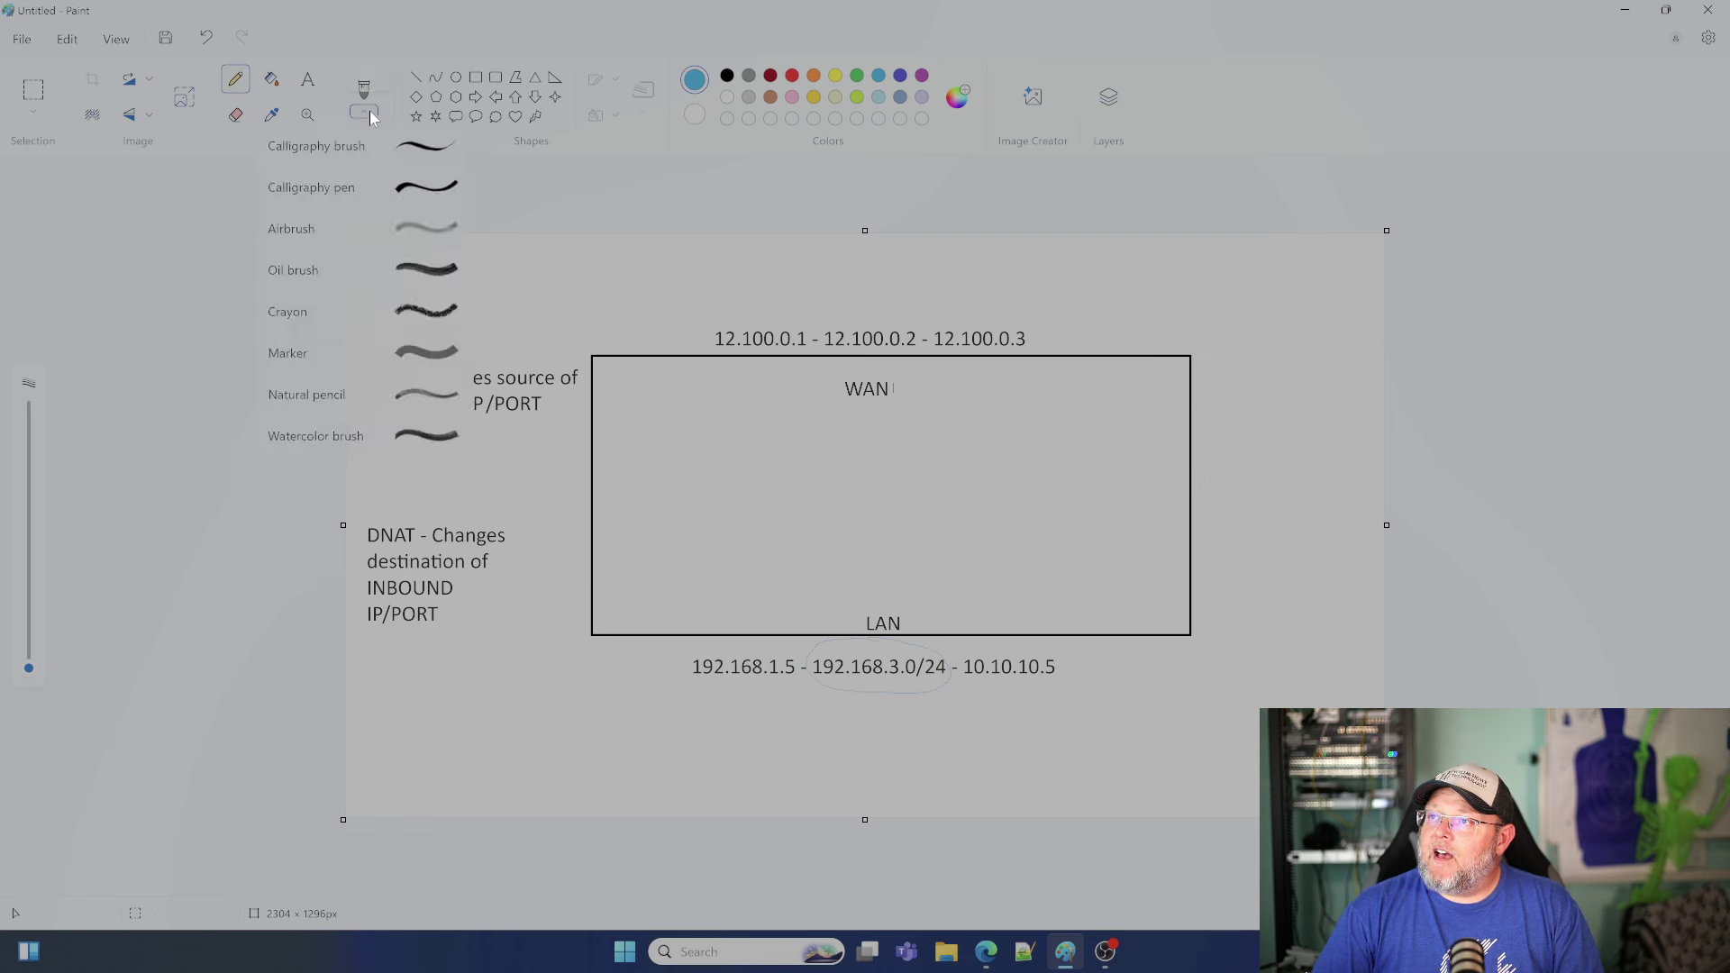
left_click(402, 146)
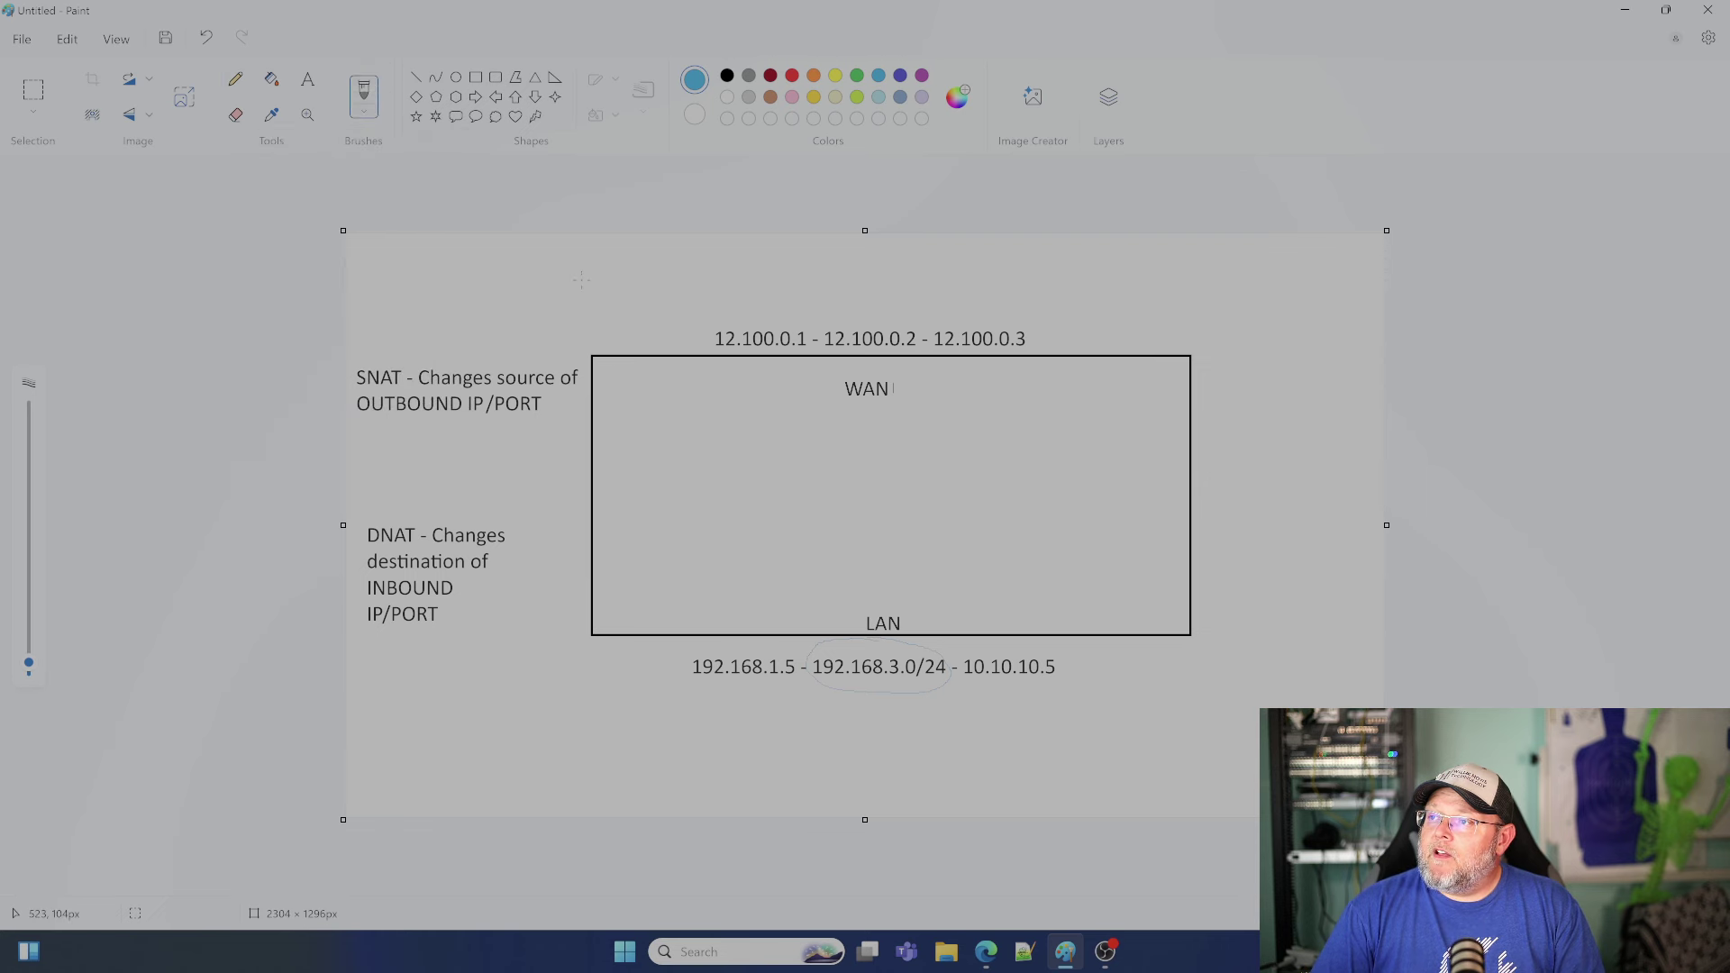
left_click(365, 111)
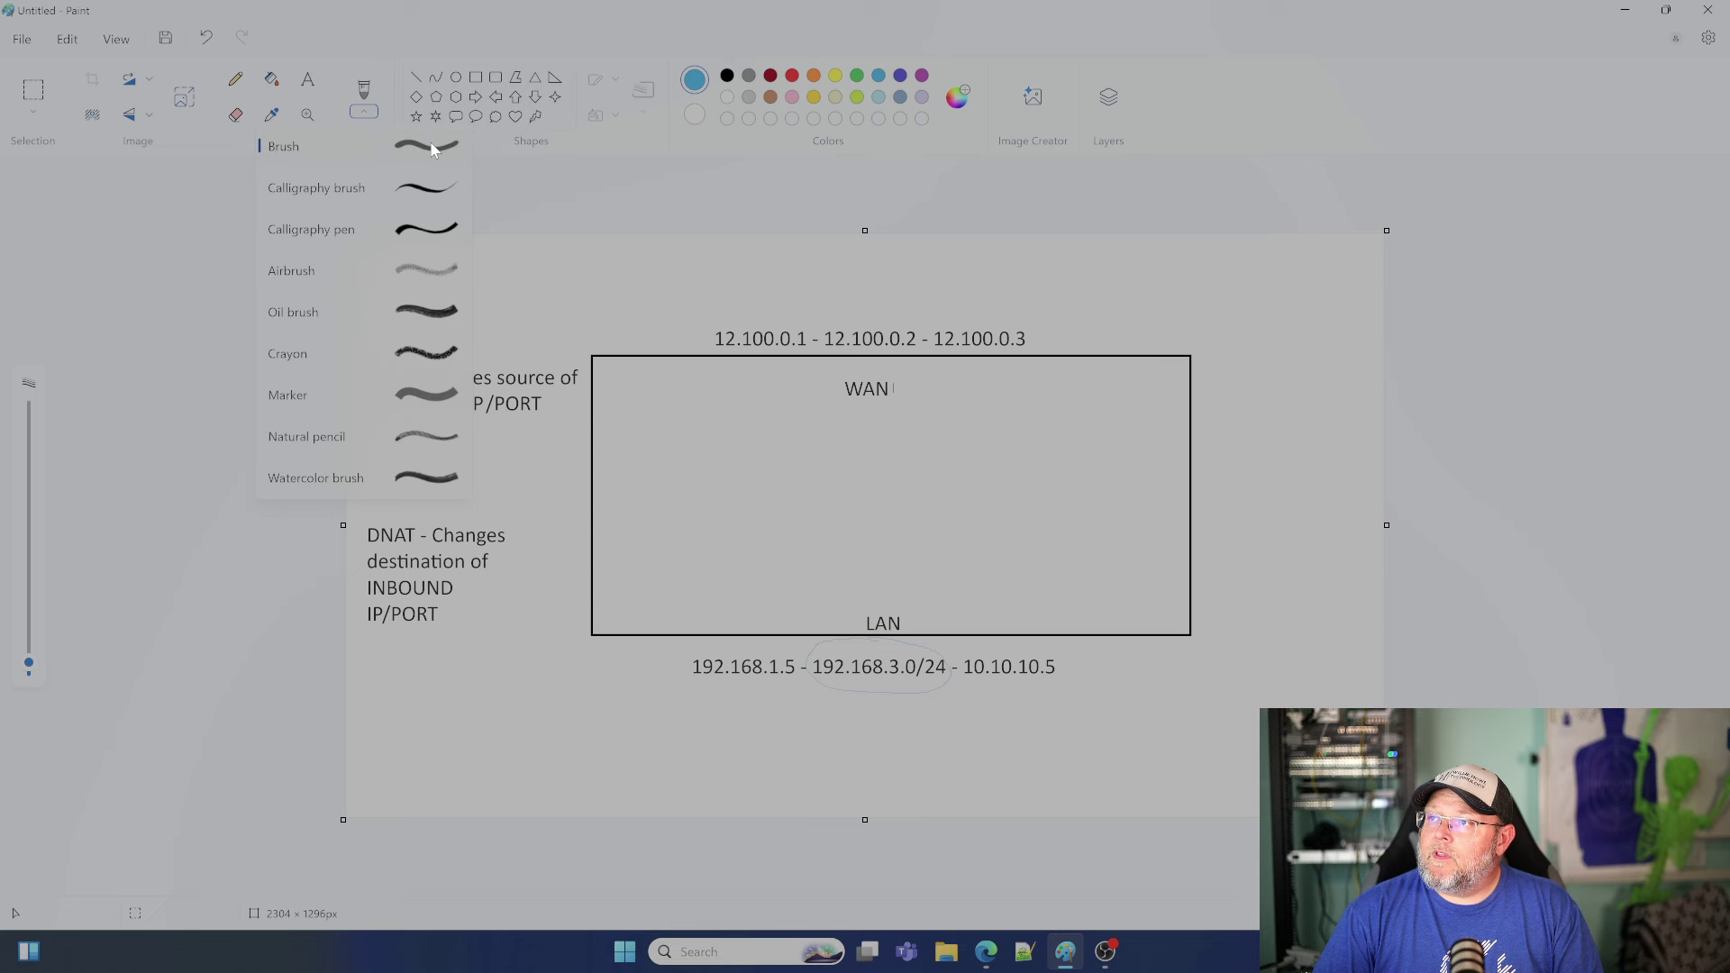
left_click(434, 145)
left_click_drag(30, 665, 30, 593)
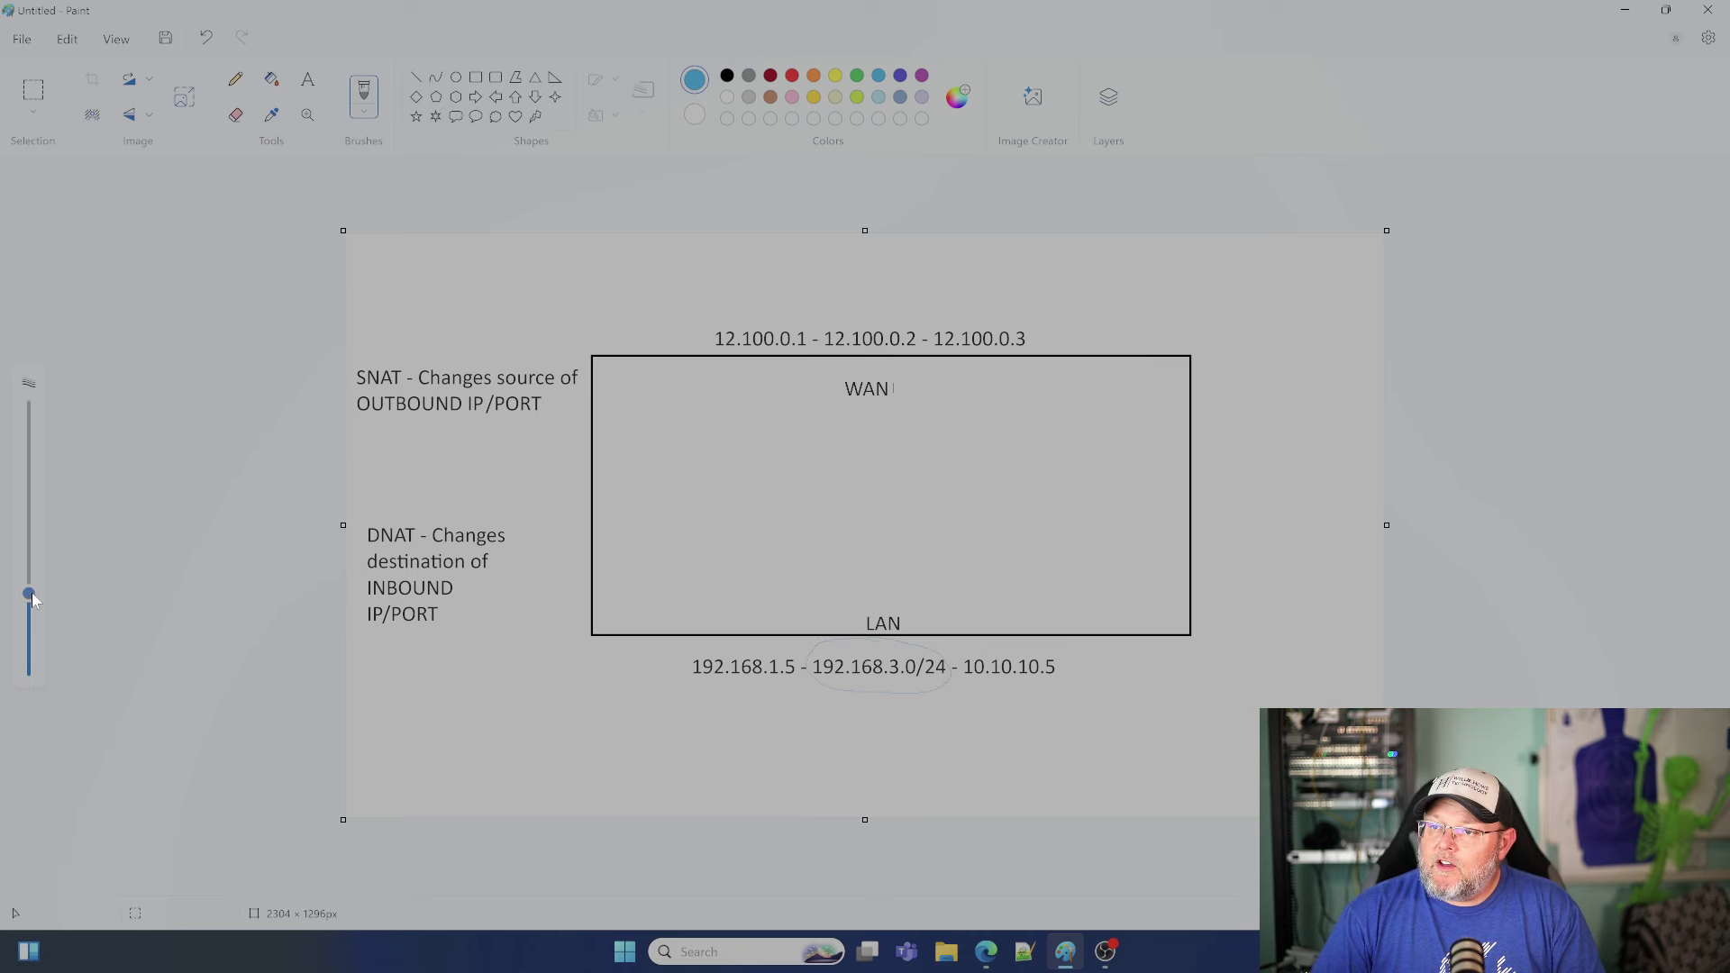
left_click_drag(31, 592, 30, 636)
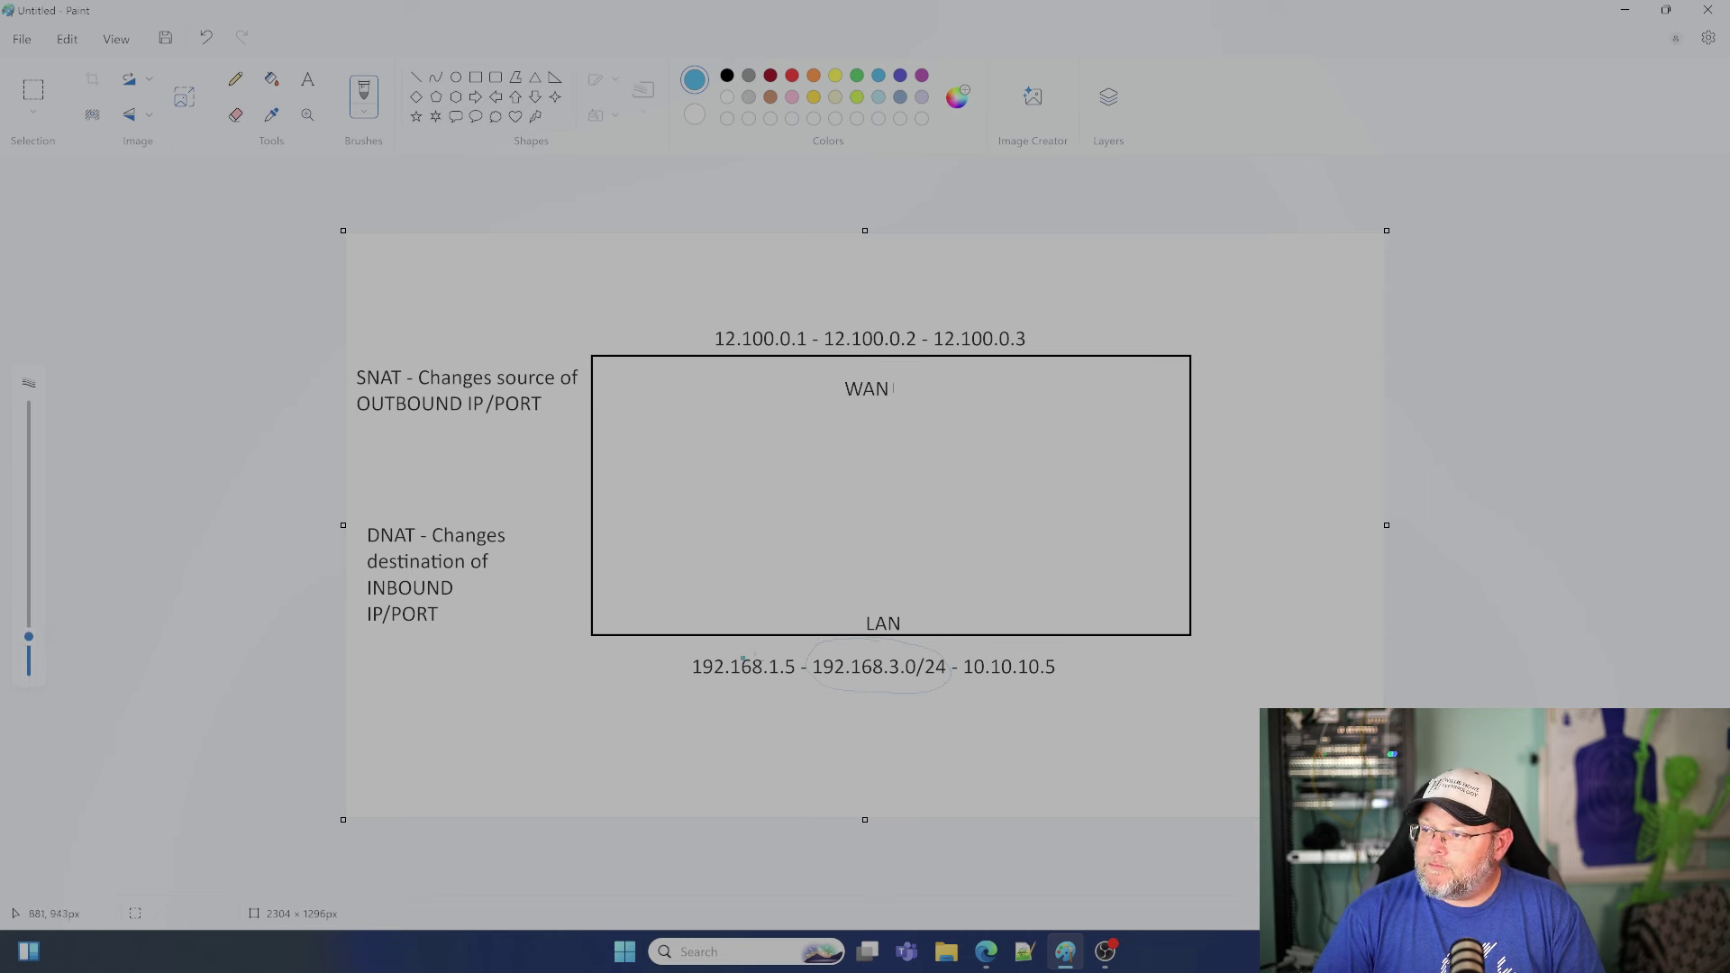
mouse_move(833, 639)
left_mouse_down()
mouse_move(805, 662)
mouse_move(827, 688)
mouse_move(906, 698)
mouse_move(948, 677)
mouse_move(919, 645)
mouse_move(824, 644)
left_mouse_up()
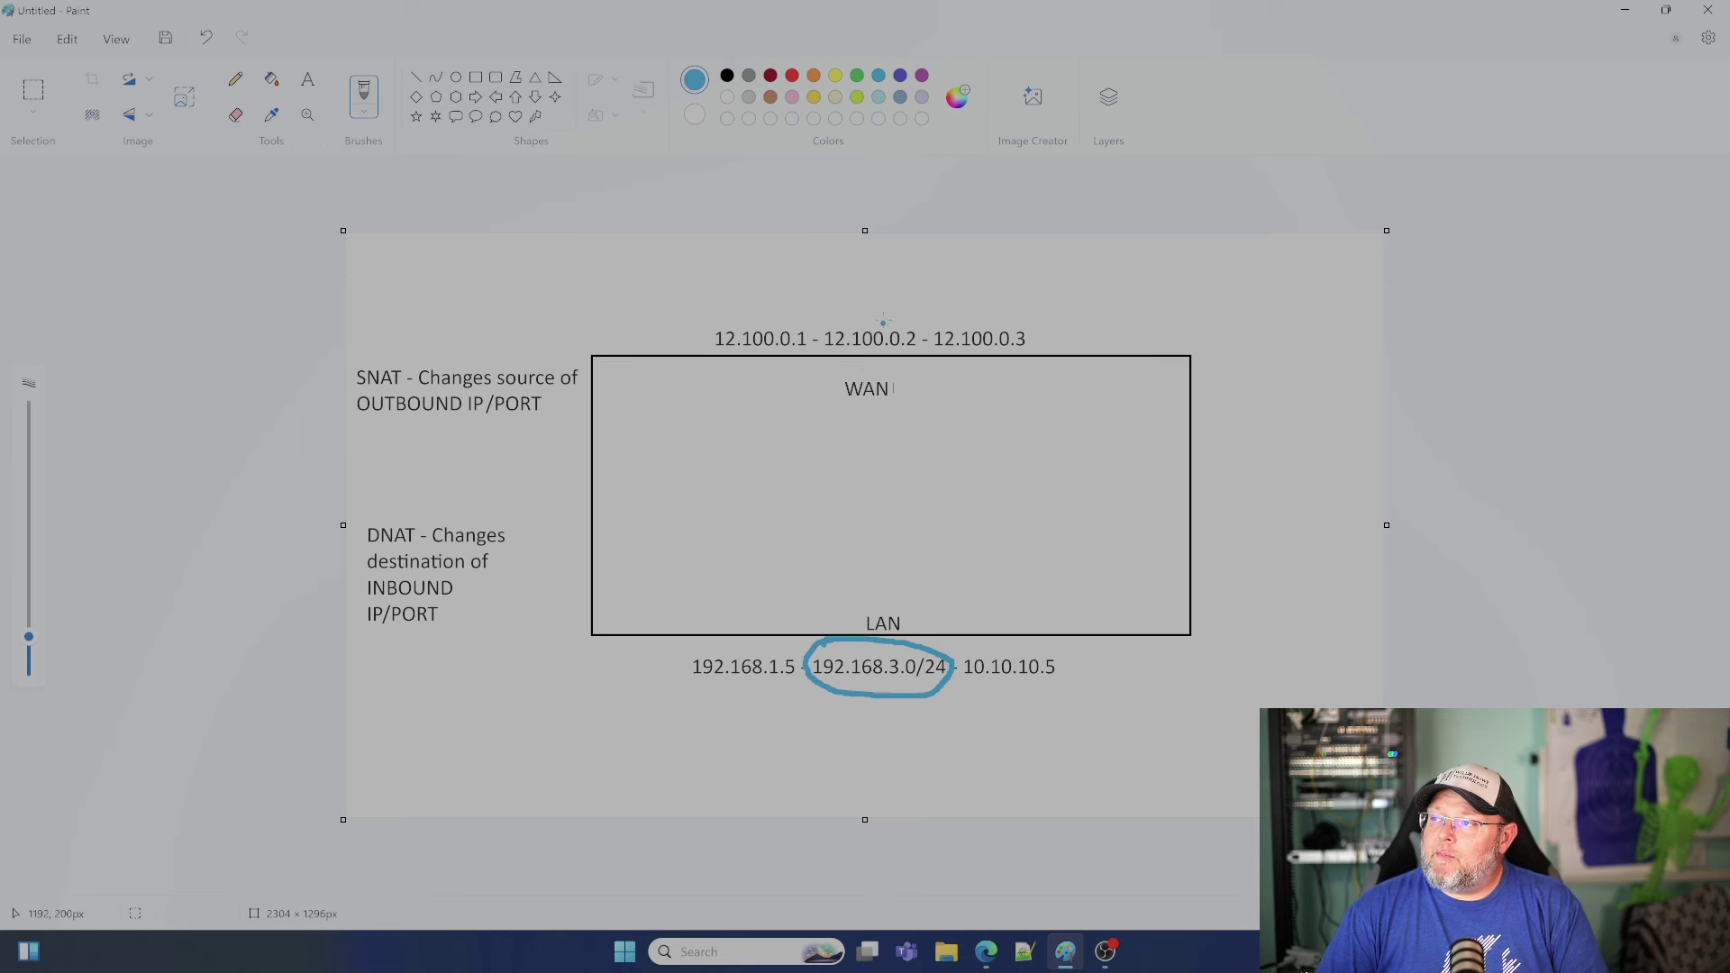
Circle 12.100.0.2 in blue and draw a blue arrow from LAN up to WAN.
mouse_move(869, 316)
left_mouse_down()
mouse_move(817, 337)
mouse_move(921, 359)
mouse_move(919, 330)
mouse_move(866, 318)
left_mouse_up()
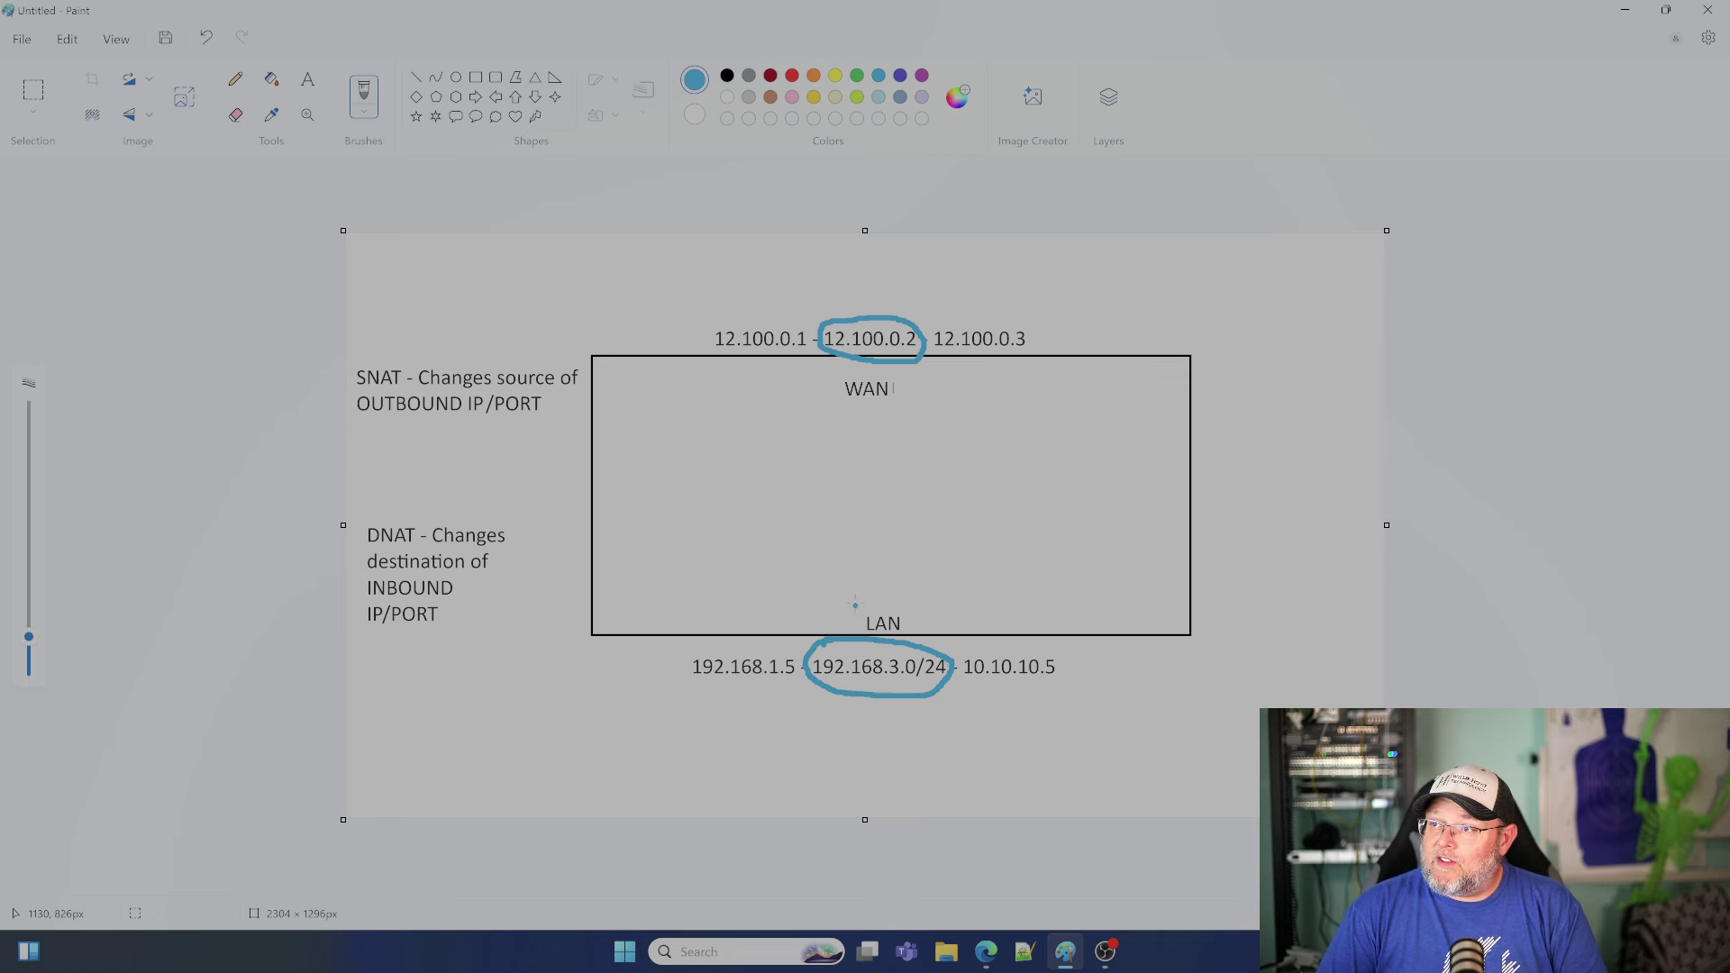
left_click_drag(855, 604, 856, 418)
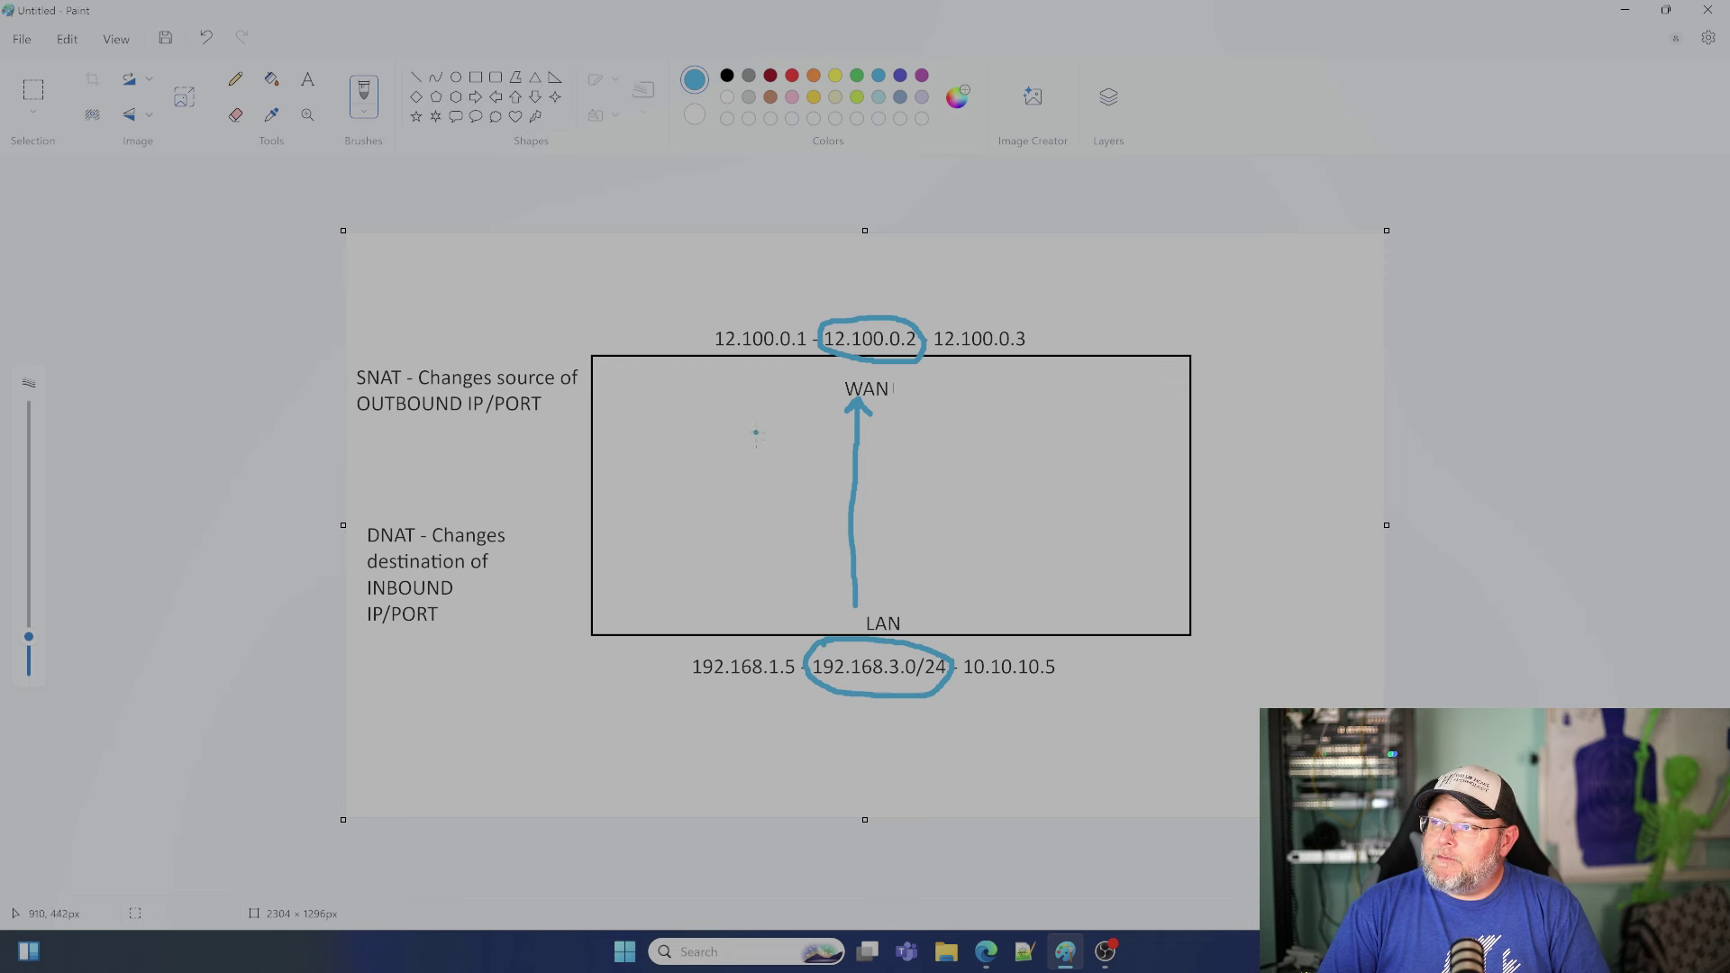
Draw a second blue upward arrow toward WAN and handwrite 443 beside 10.10.10.5.
mouse_move(753, 532)
left_mouse_down()
mouse_move(755, 365)
mouse_move(763, 379)
left_mouse_up()
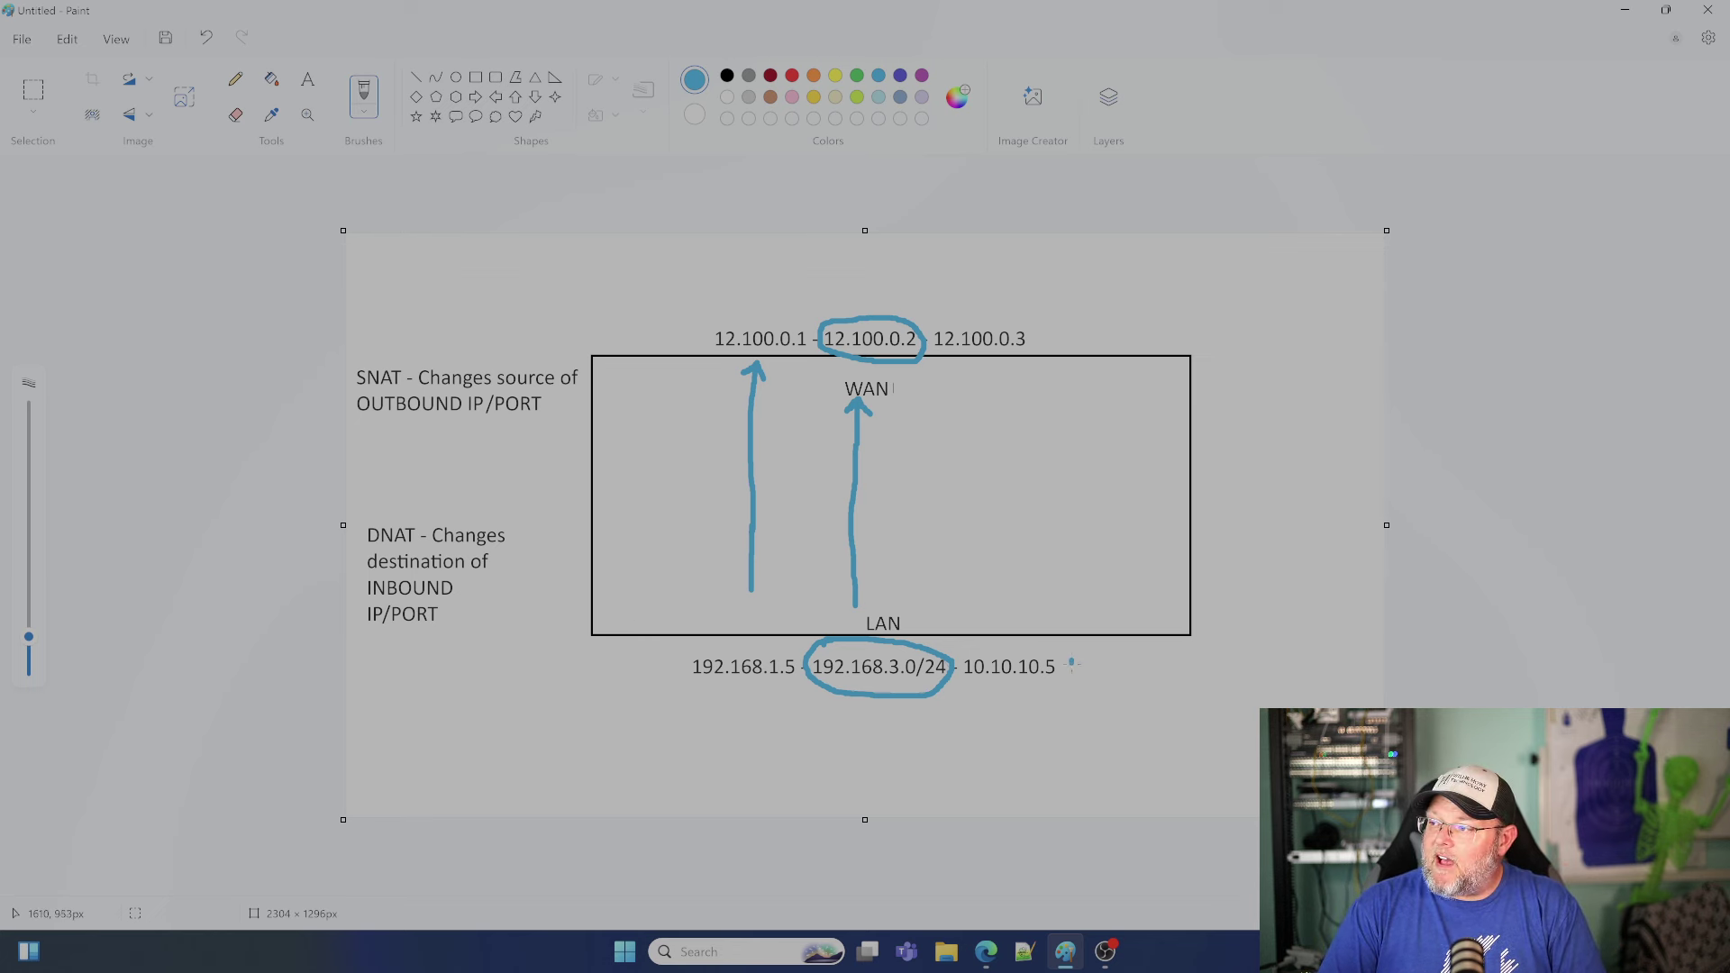
mouse_move(1073, 663)
left_mouse_down()
mouse_move(1117, 672)
mouse_move(1108, 691)
mouse_move(1131, 672)
mouse_move(1141, 685)
mouse_move(1120, 692)
left_mouse_up()
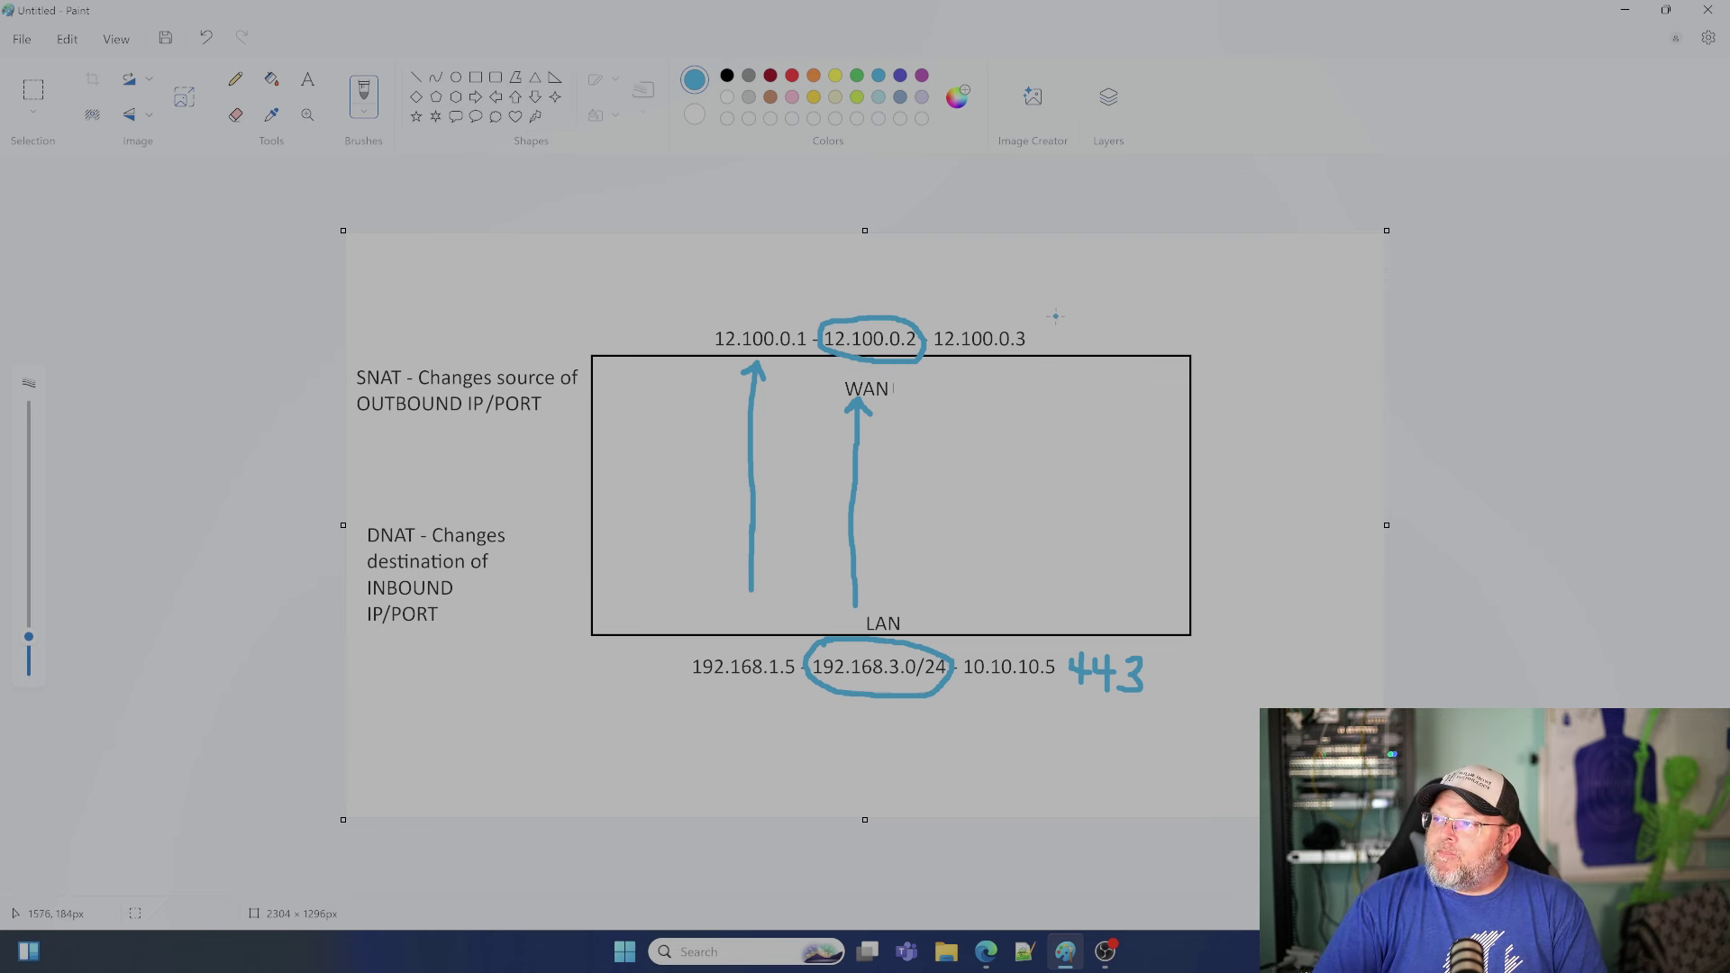
Handwrite 443 beside 12.100.0.3 and ring it with a blue oval.
mouse_move(1046, 319)
left_mouse_down()
mouse_move(1103, 320)
mouse_move(1092, 340)
mouse_move(1126, 317)
mouse_move(1112, 344)
left_mouse_up()
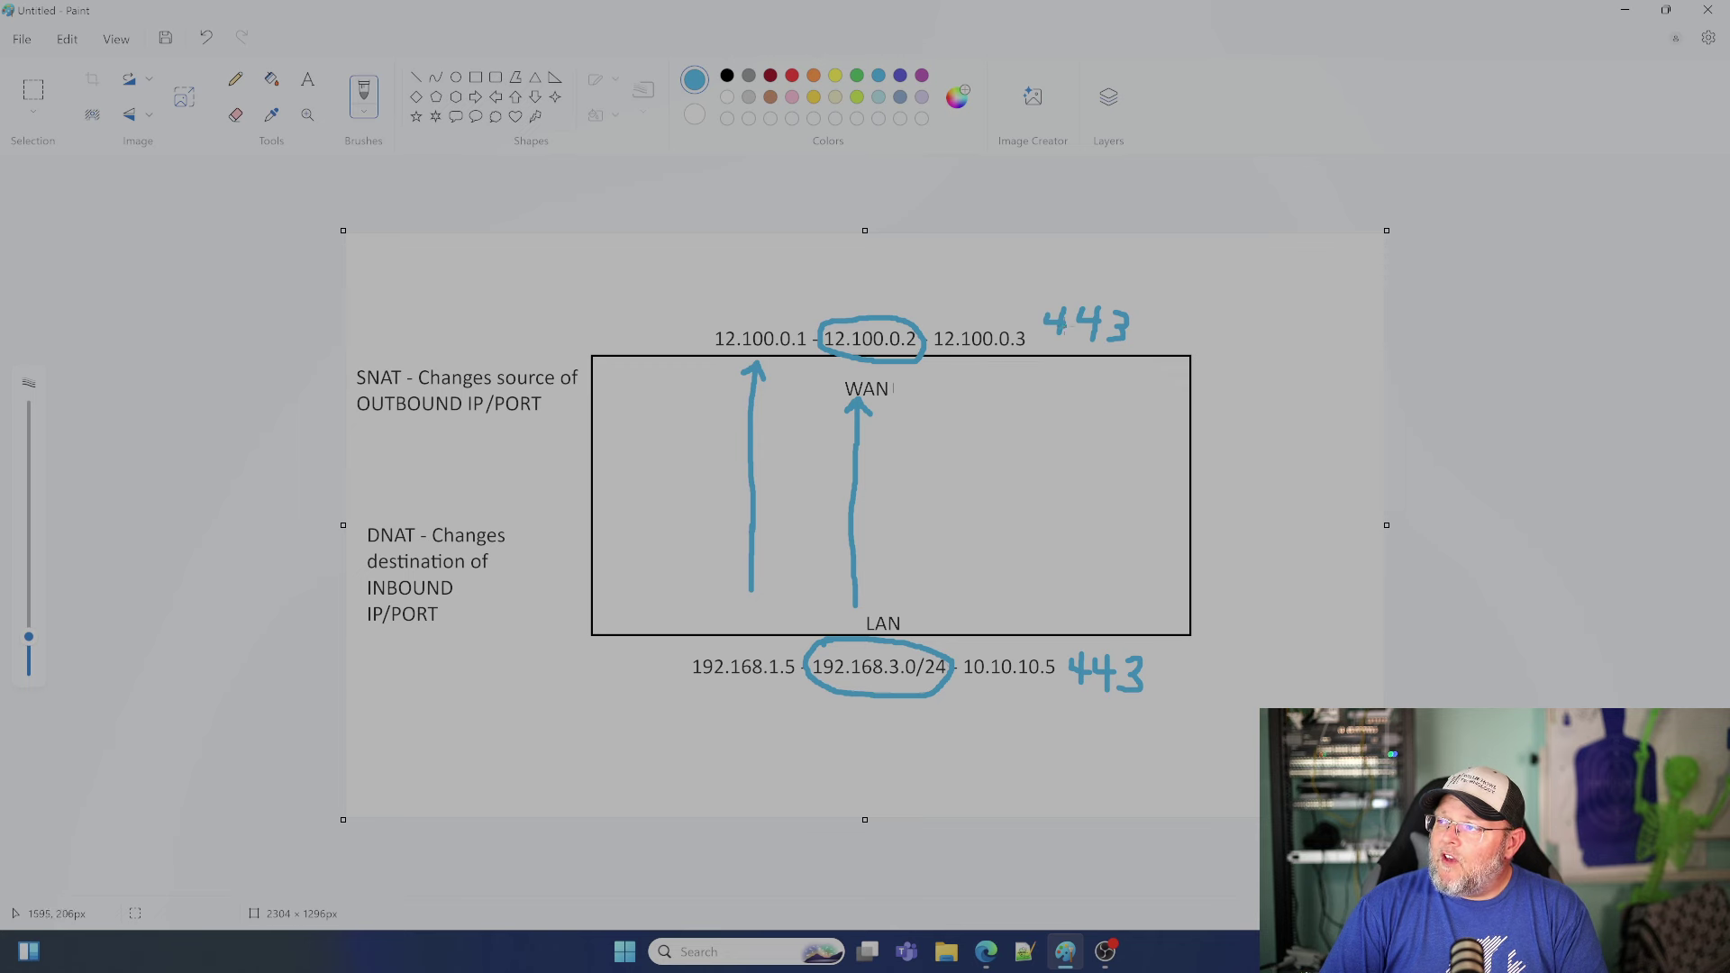
mouse_move(1052, 298)
left_mouse_down()
mouse_move(1121, 290)
mouse_move(1155, 324)
mouse_move(1120, 357)
mouse_move(1036, 347)
mouse_move(1038, 295)
left_mouse_up()
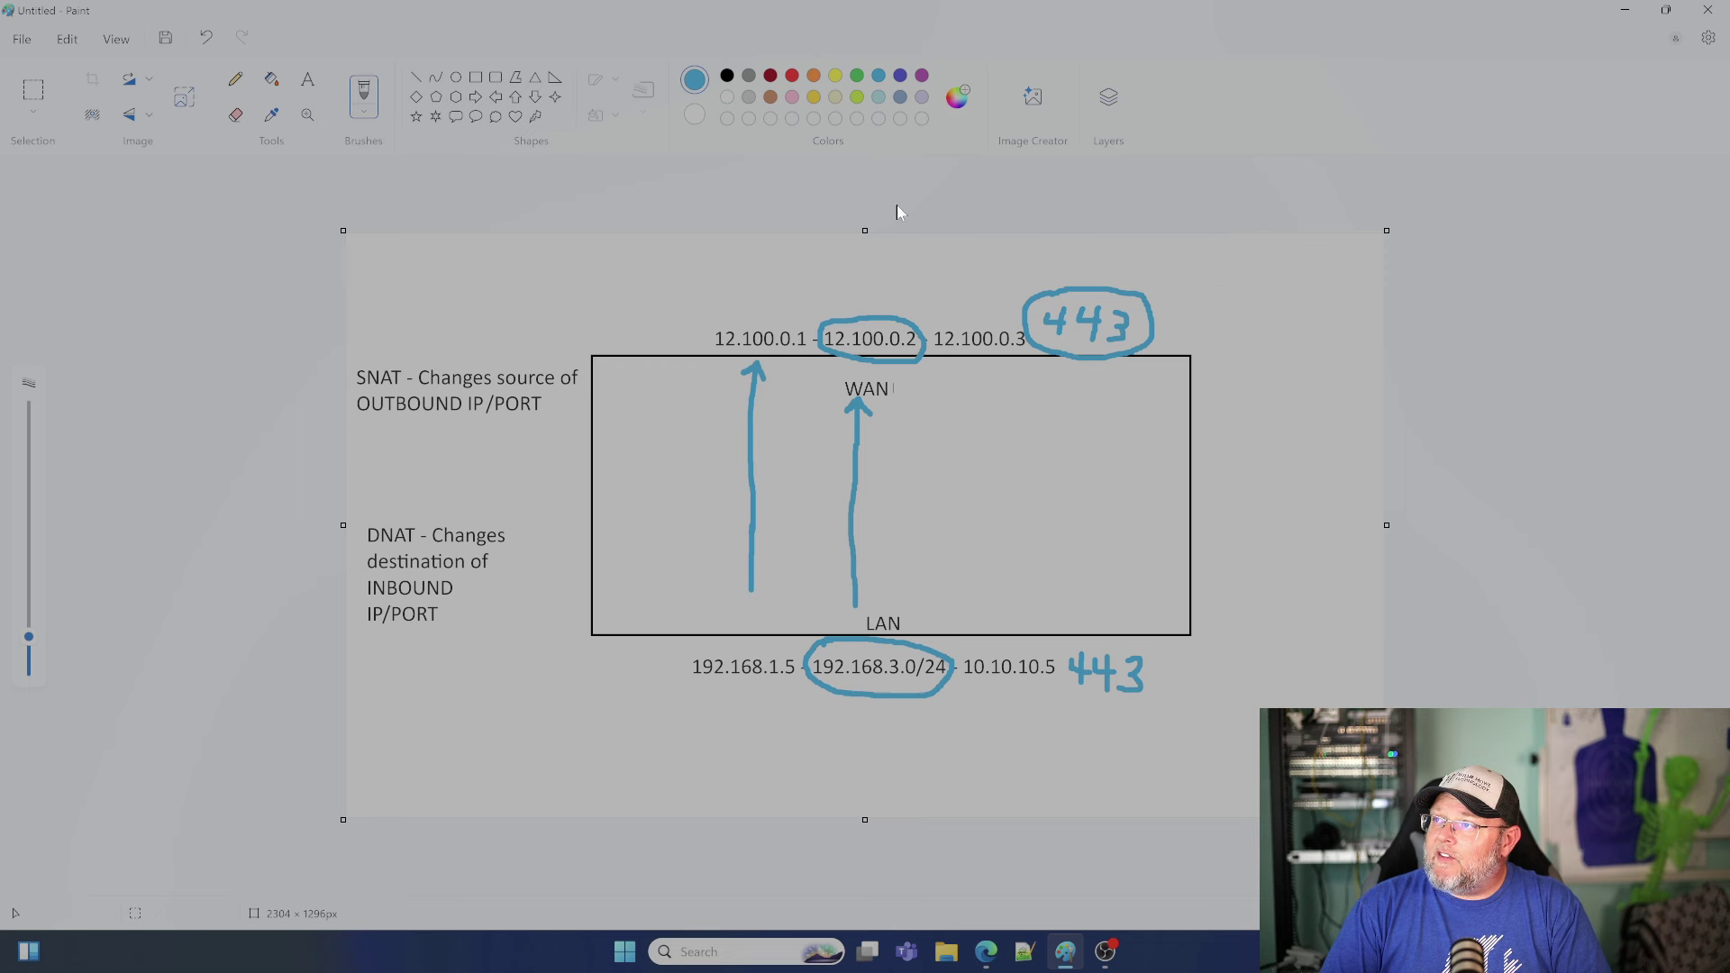
In red, circle 12.100.0.3 and 10.10.10.5 with both 443 ports, joined by a downward arrow.
left_click(792, 77)
mouse_move(976, 314)
left_mouse_down()
mouse_move(924, 327)
mouse_move(933, 352)
mouse_move(979, 370)
mouse_move(1025, 359)
mouse_move(1029, 328)
mouse_move(983, 314)
left_mouse_up()
mouse_move(1078, 287)
left_mouse_down()
mouse_move(1037, 300)
mouse_move(1033, 339)
mouse_move(1137, 356)
mouse_move(1120, 290)
mouse_move(1077, 287)
left_mouse_up()
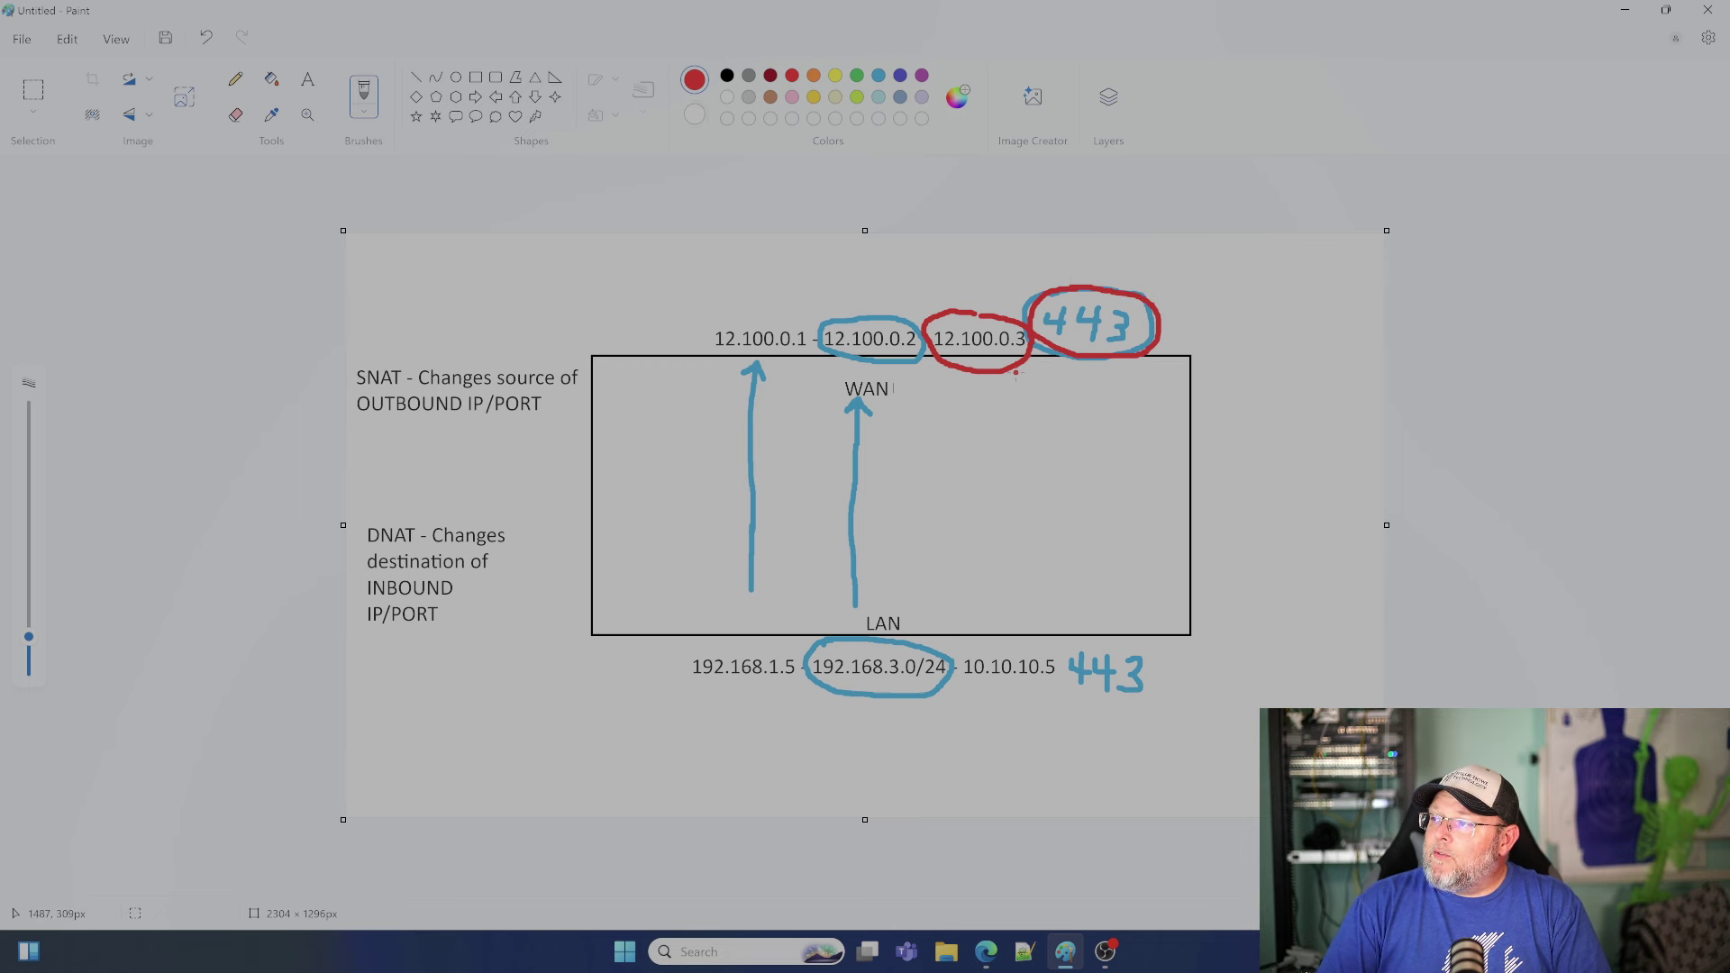
left_click_drag(1015, 372, 1022, 582)
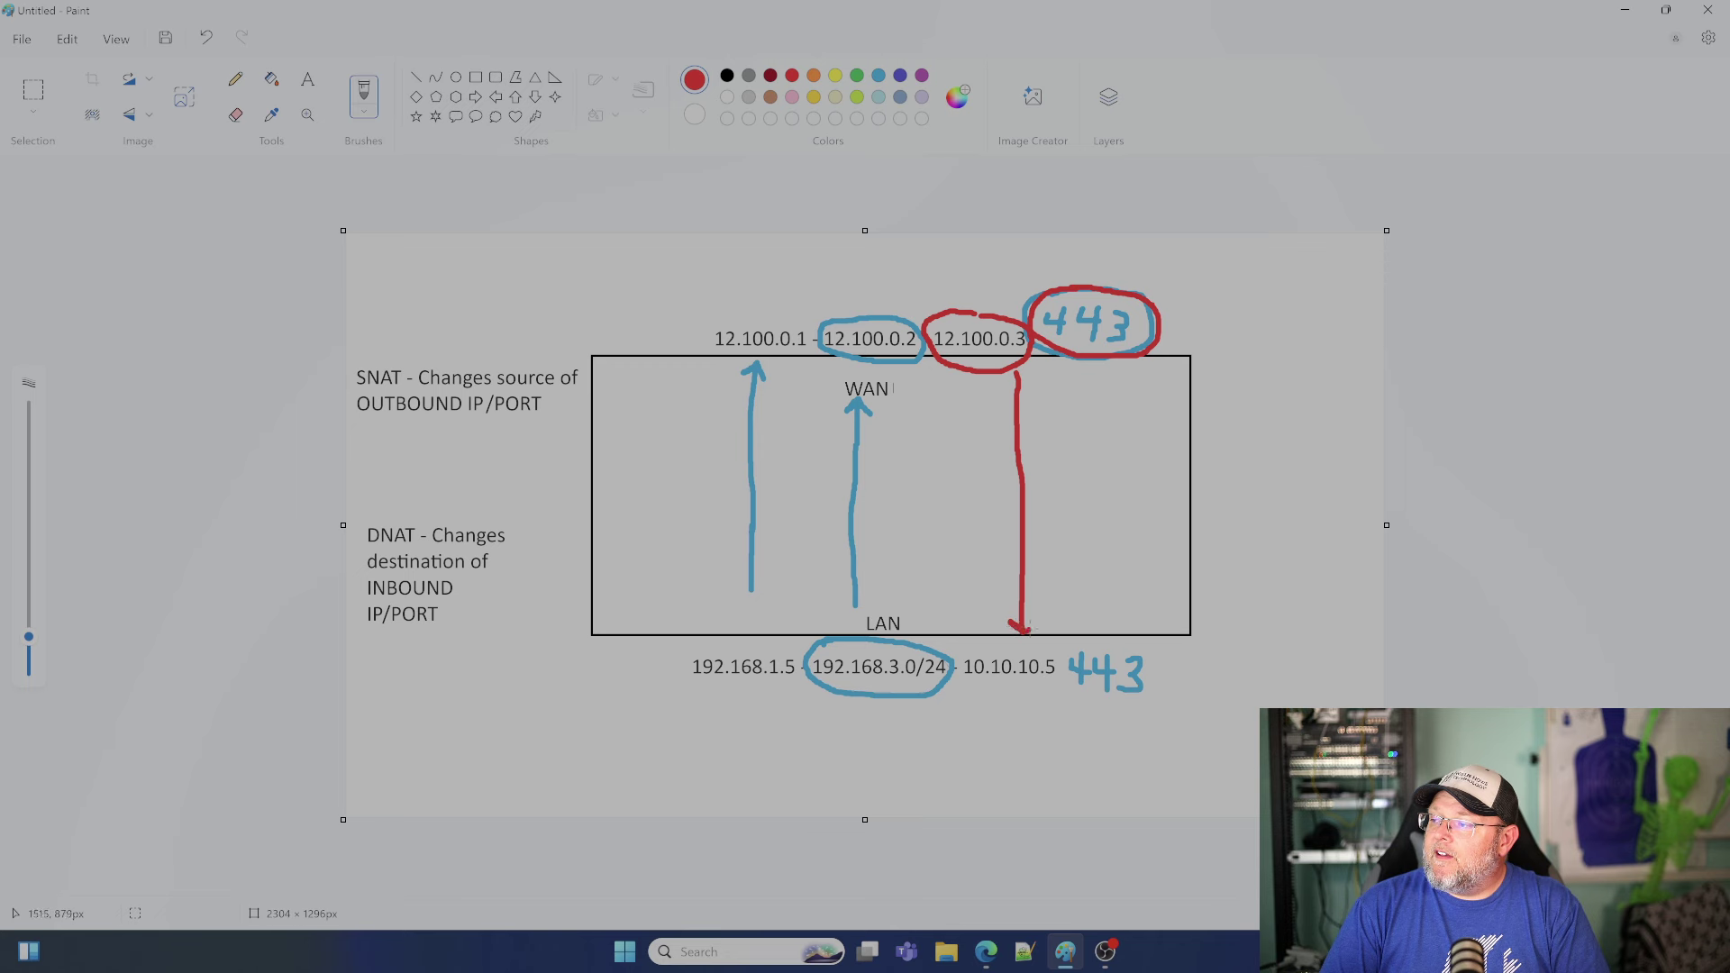
mouse_move(1027, 626)
left_mouse_down()
mouse_move(1038, 616)
mouse_move(975, 642)
mouse_move(963, 677)
mouse_move(1042, 689)
mouse_move(1060, 658)
mouse_move(1004, 642)
left_mouse_up()
mouse_move(1126, 656)
left_mouse_down()
mouse_move(1090, 642)
mouse_move(1058, 656)
mouse_move(1056, 686)
mouse_move(1142, 722)
mouse_move(1170, 671)
mouse_move(1110, 639)
left_mouse_up()
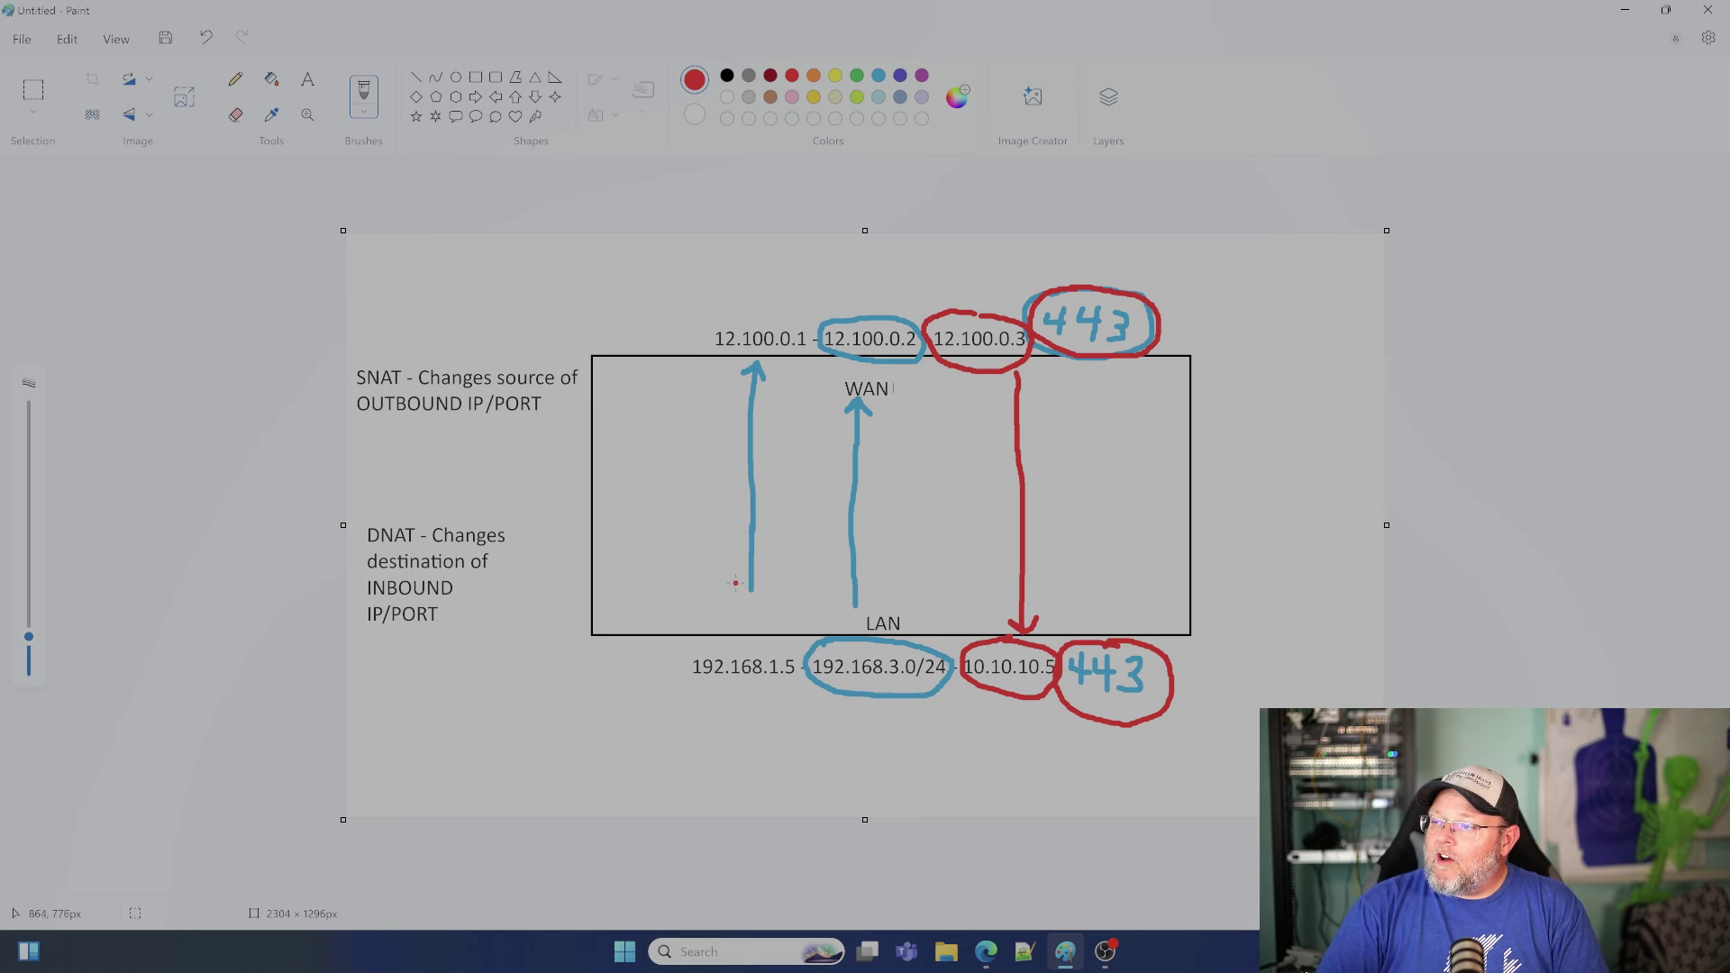
In red, add a downward arrowhead to the left arrow, write 1:1 under DNAT, and label ALL.
mouse_move(735, 583)
left_mouse_down()
mouse_move(750, 605)
mouse_move(775, 582)
left_mouse_up()
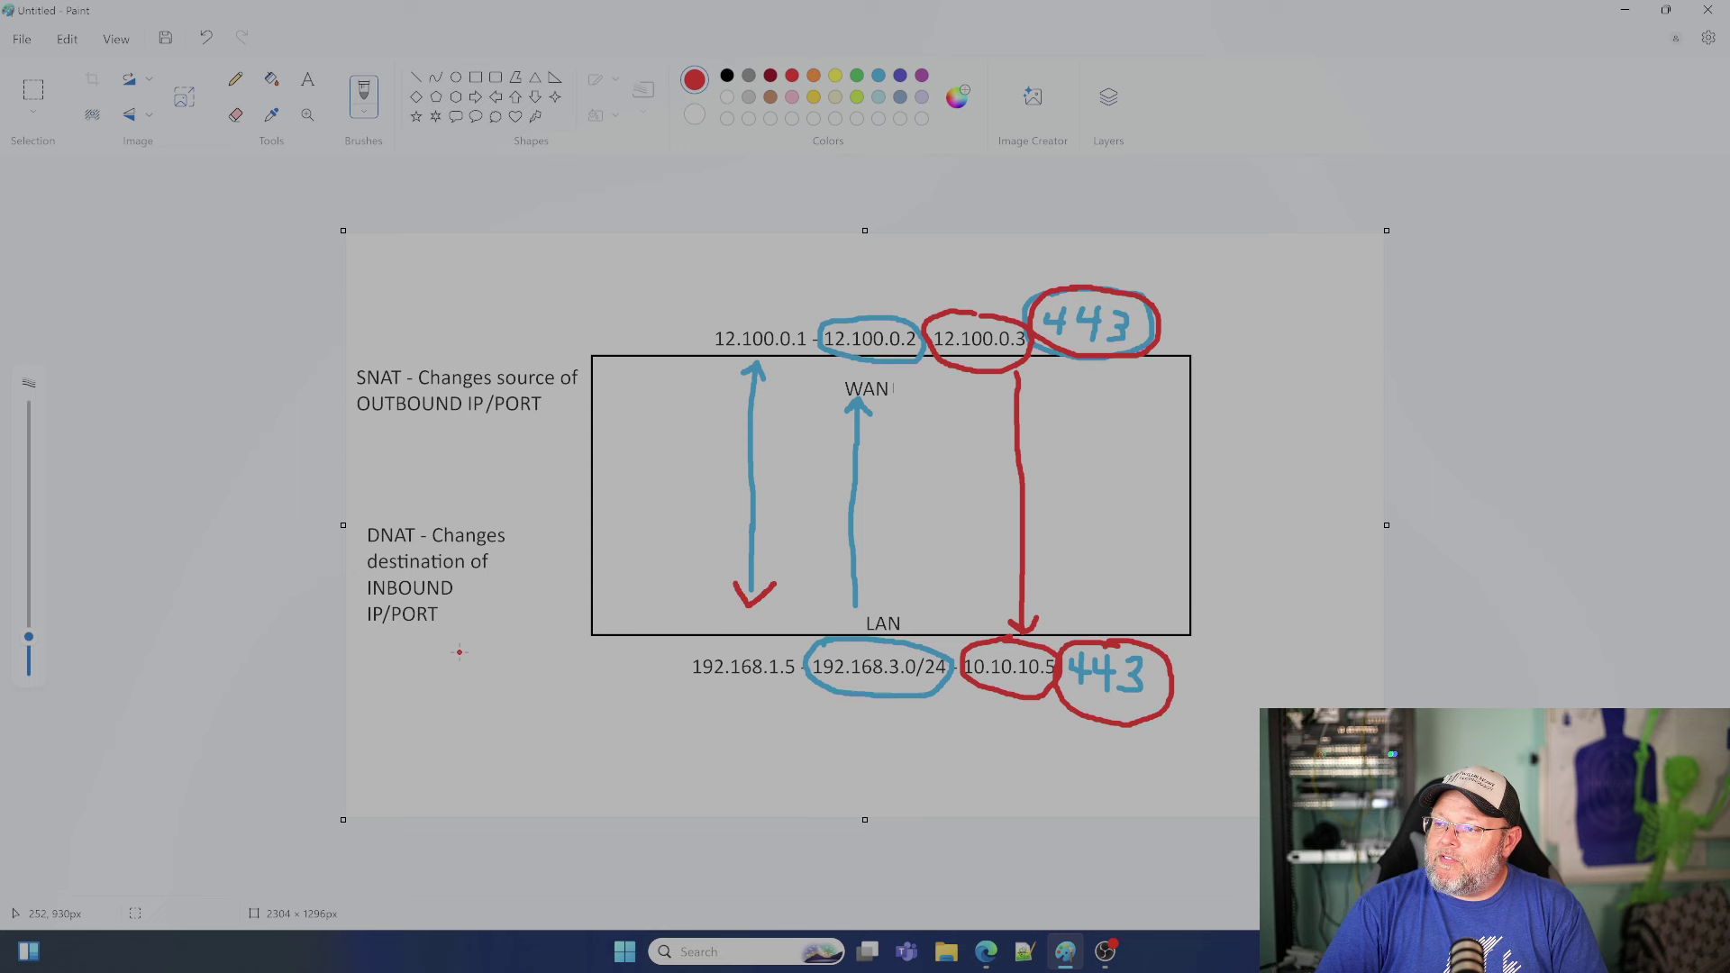
mouse_move(459, 653)
left_mouse_down()
mouse_move(461, 696)
mouse_move(498, 682)
left_mouse_up()
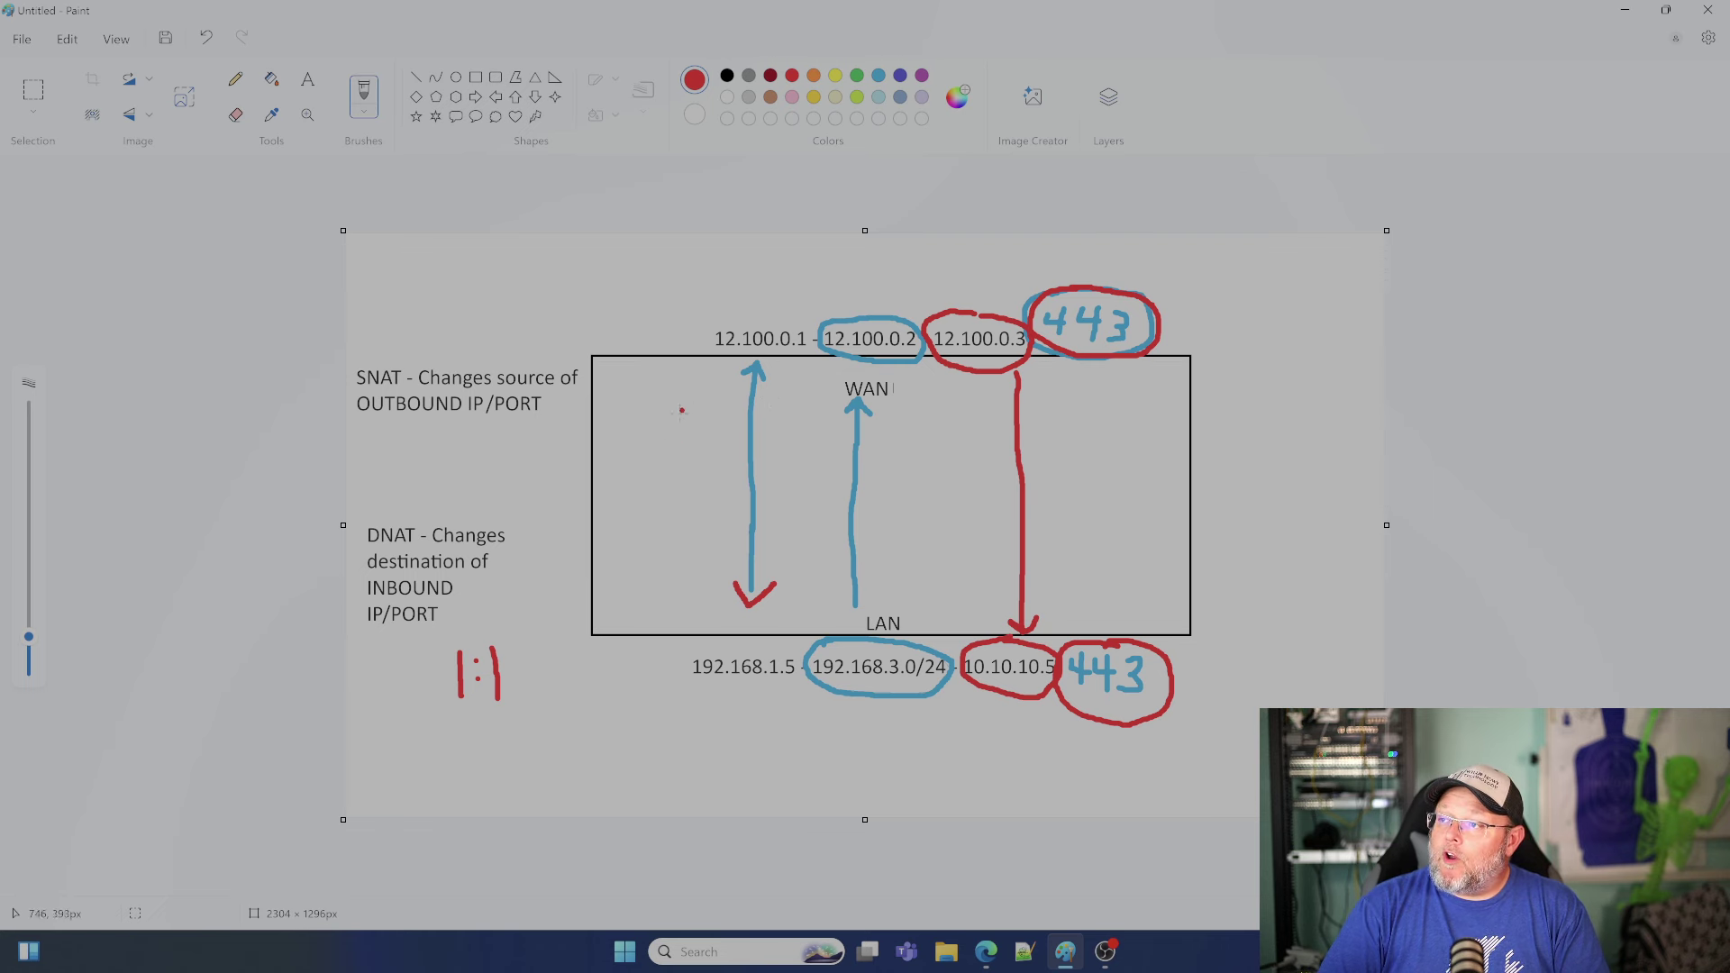
mouse_move(612, 454)
left_mouse_down()
mouse_move(621, 422)
mouse_move(631, 453)
left_mouse_up()
left_click_drag(616, 442, 669, 447)
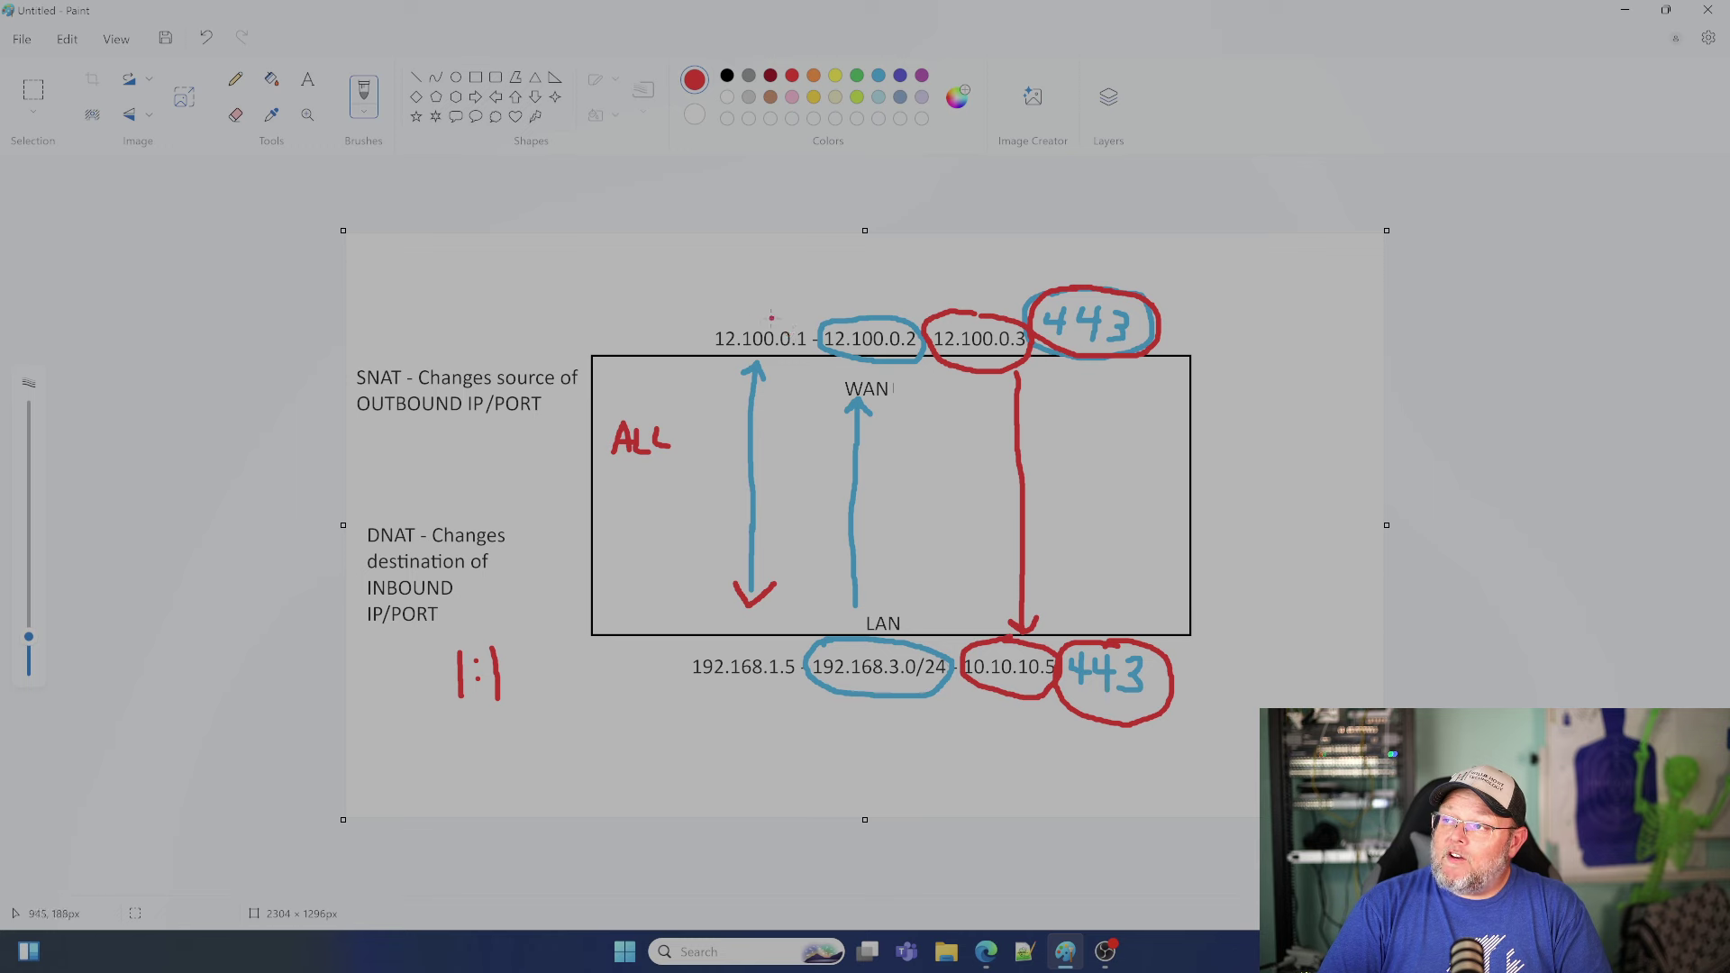
Circle 12.100.0.1 and ALL in yellow and trace a yellow line down the two-way arrow.
mouse_move(762, 316)
left_mouse_down()
mouse_move(703, 336)
mouse_move(810, 355)
mouse_move(786, 320)
mouse_move(739, 312)
mouse_move(702, 340)
mouse_move(816, 356)
mouse_move(809, 327)
left_mouse_up()
left_click(835, 76)
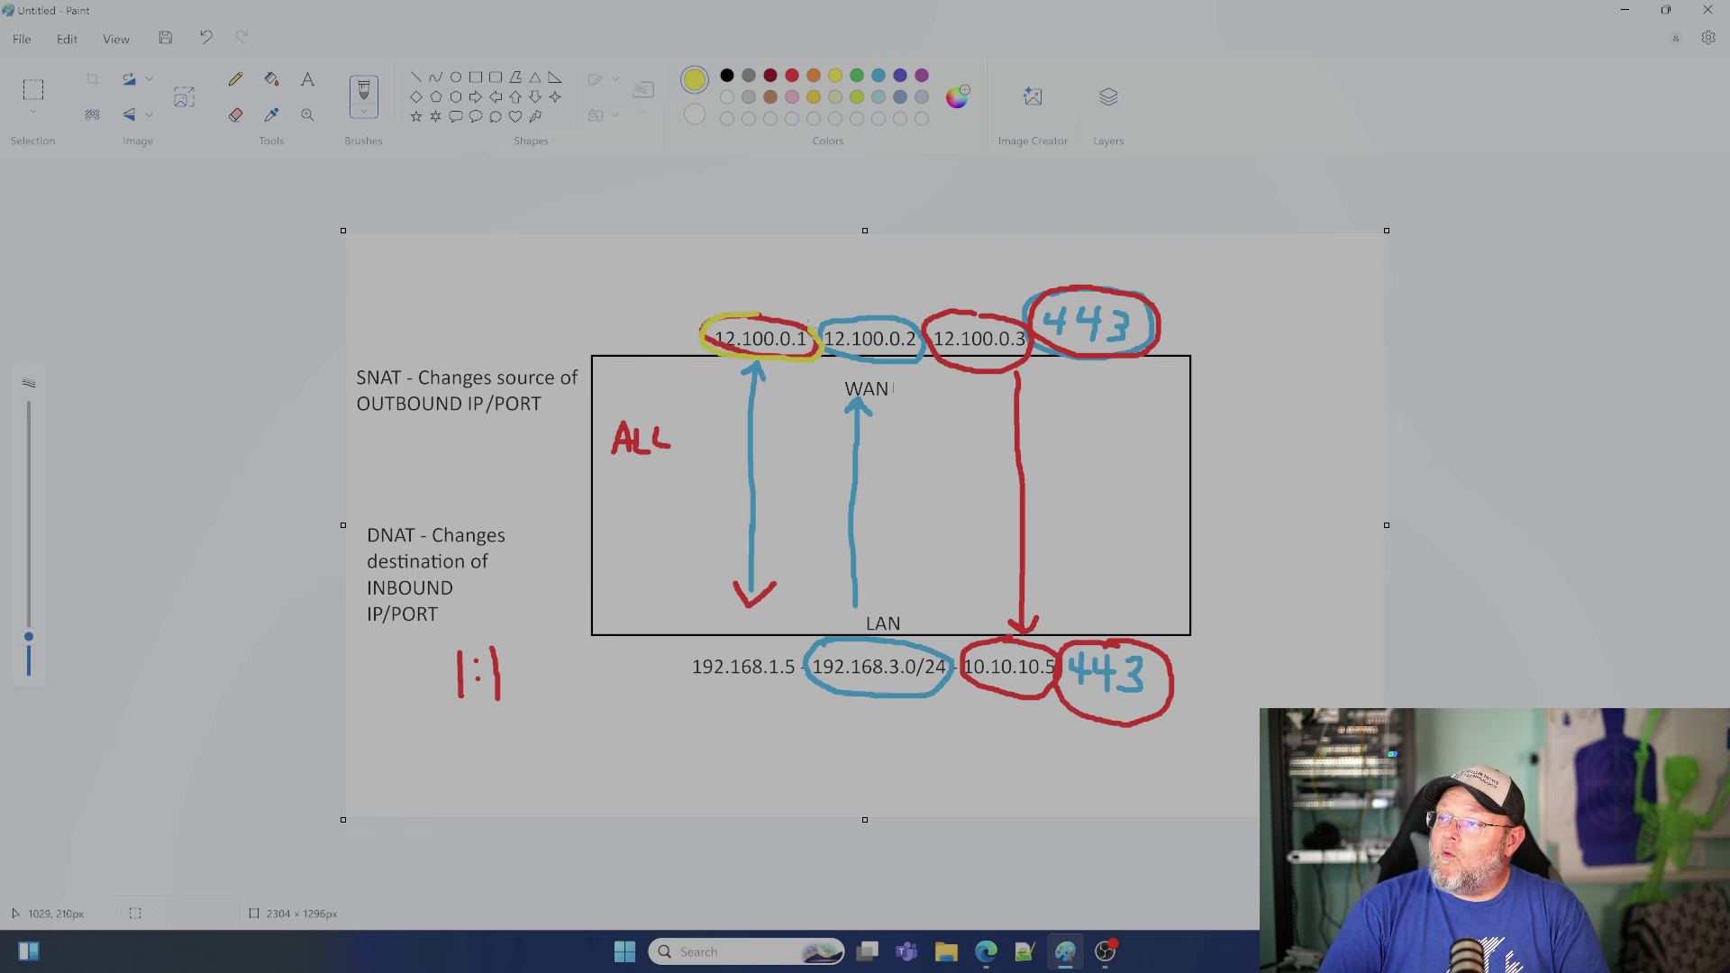
mouse_move(606, 398)
left_mouse_down()
mouse_move(633, 484)
mouse_move(696, 427)
mouse_move(631, 398)
left_mouse_up()
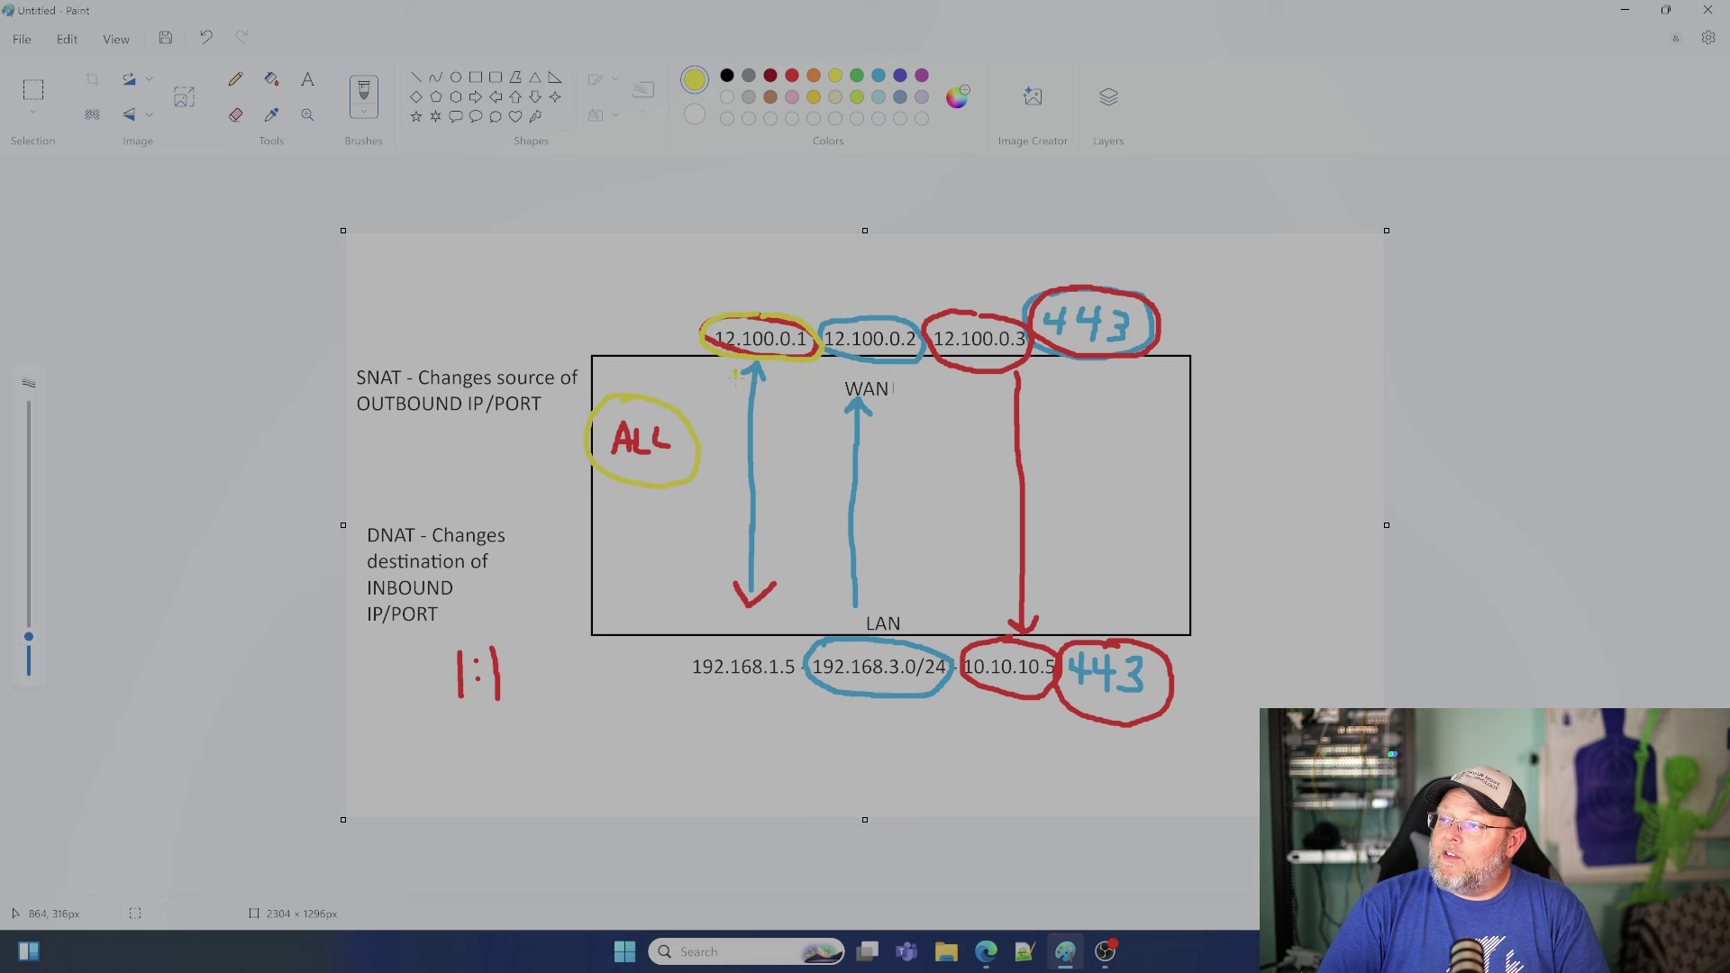
mouse_move(736, 417)
left_mouse_down()
mouse_move(749, 605)
mouse_move(767, 635)
left_mouse_up()
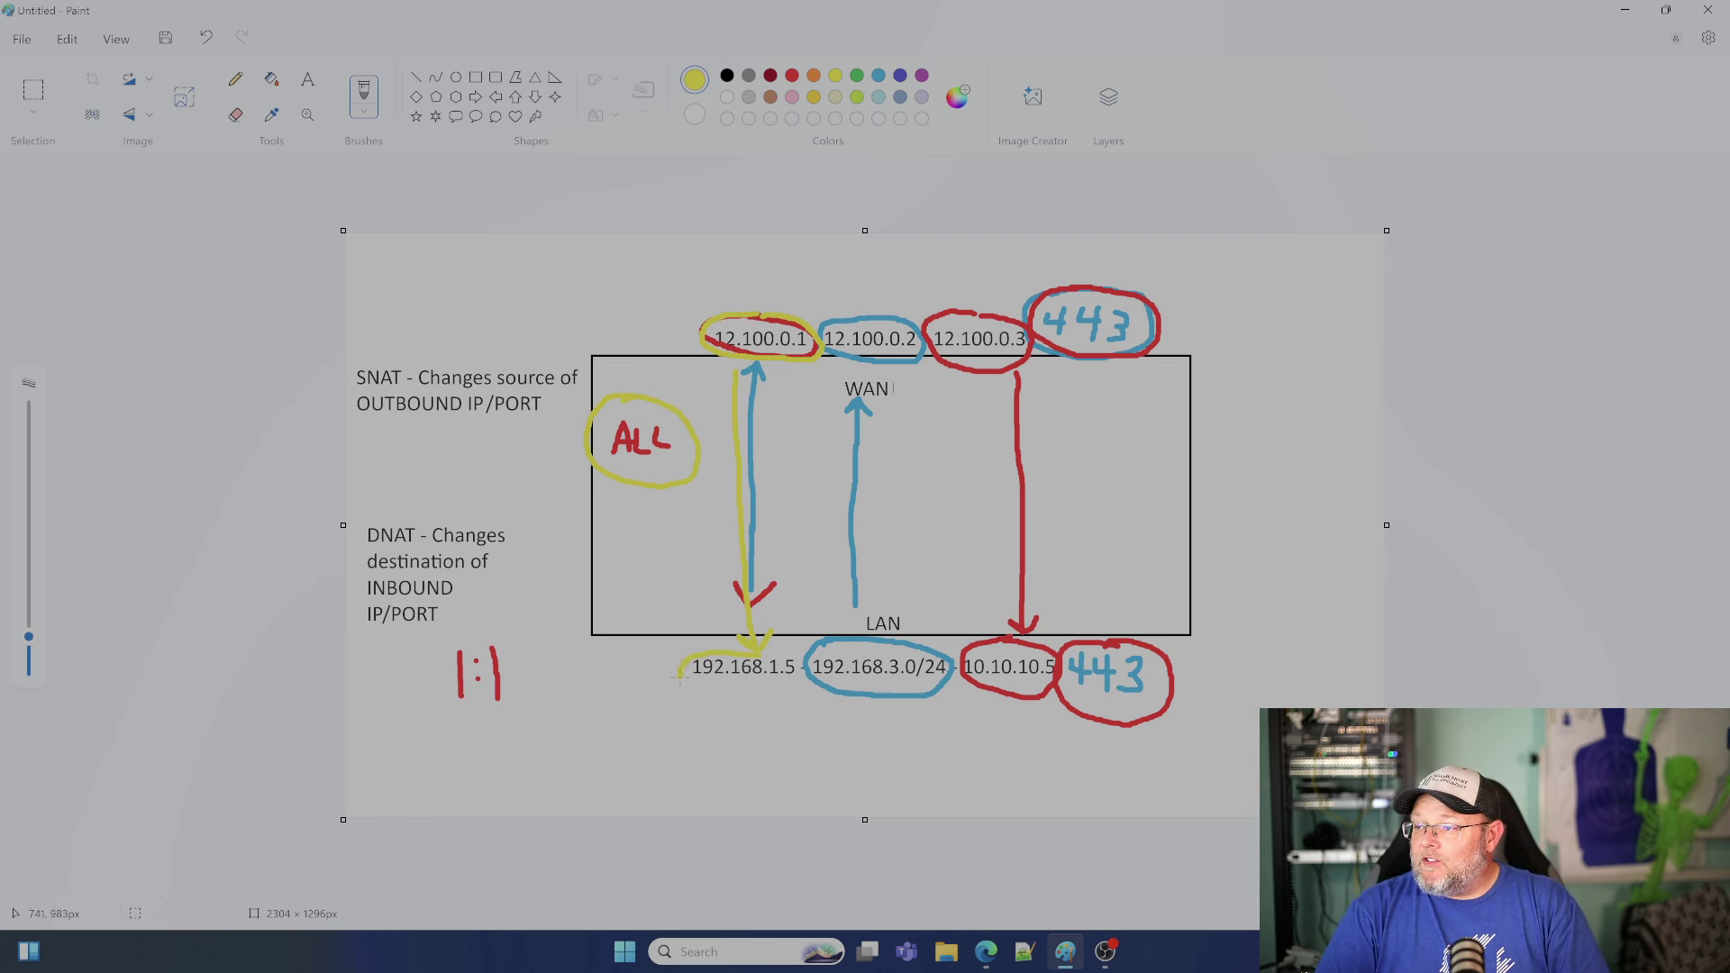
Circle 192.168.1.5 in yellow, link it up to 12.100.0.1, and ring the 1:1 label.
mouse_move(679, 676)
left_mouse_down()
mouse_move(741, 705)
mouse_move(801, 692)
mouse_move(798, 654)
mouse_move(712, 548)
mouse_move(737, 377)
left_mouse_up()
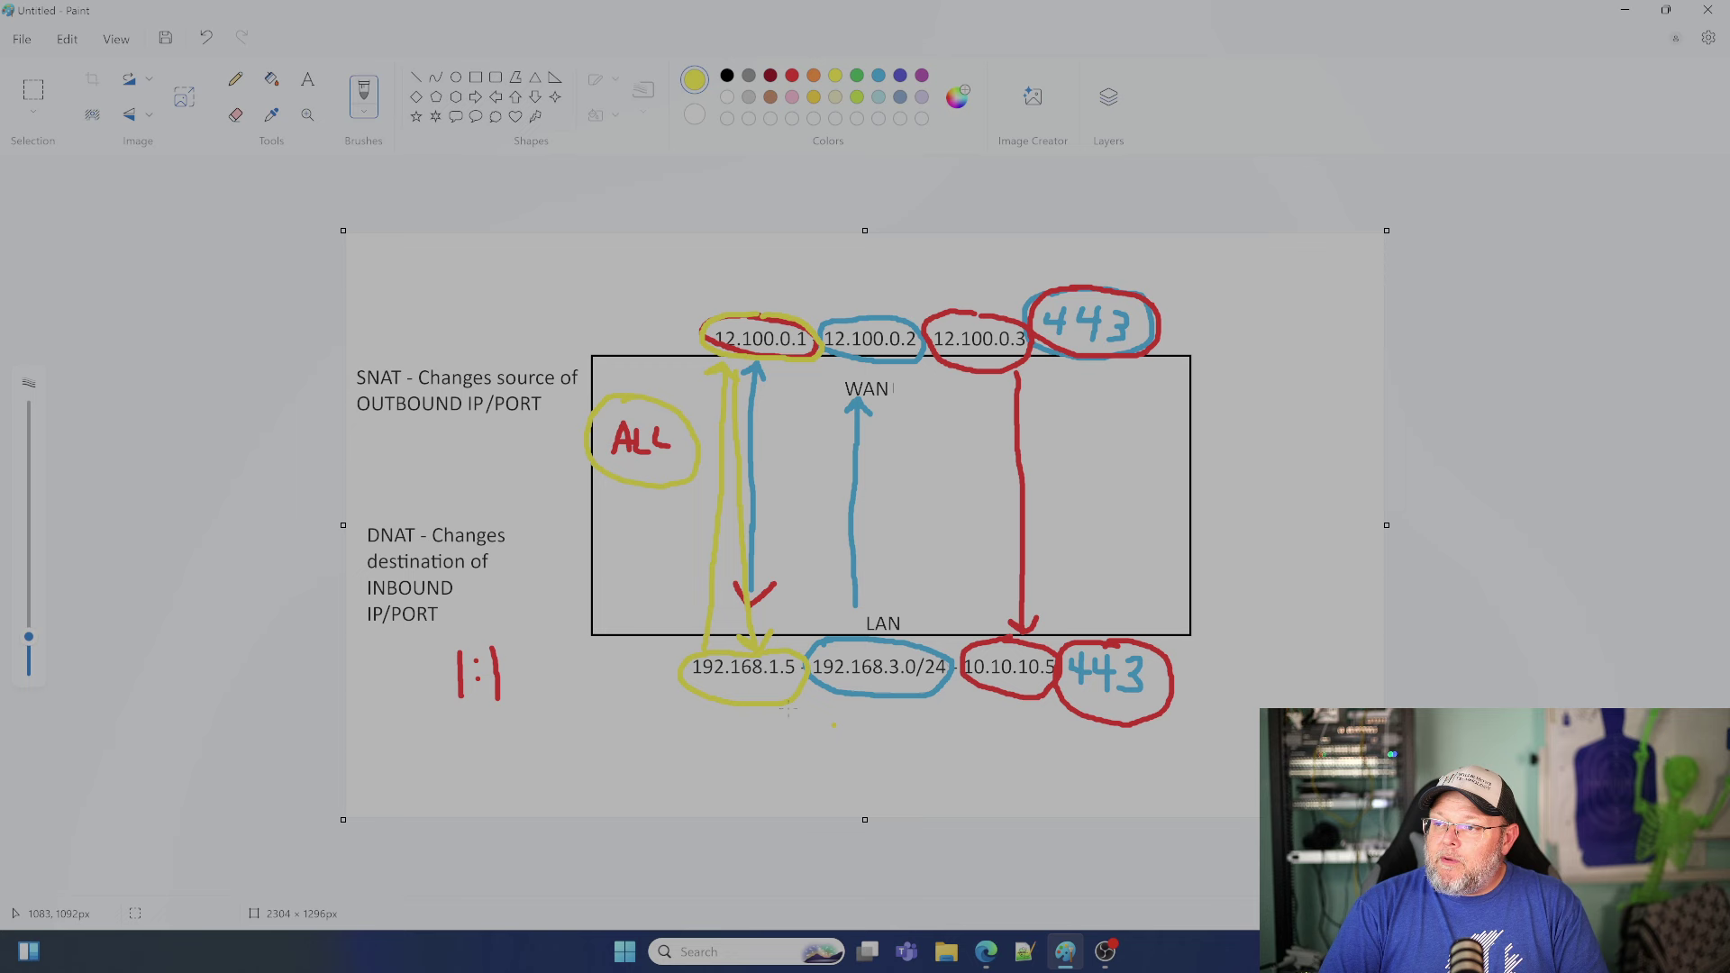
mouse_move(486, 630)
left_mouse_down()
mouse_move(425, 641)
mouse_move(546, 757)
mouse_move(568, 641)
mouse_move(459, 623)
left_mouse_up()
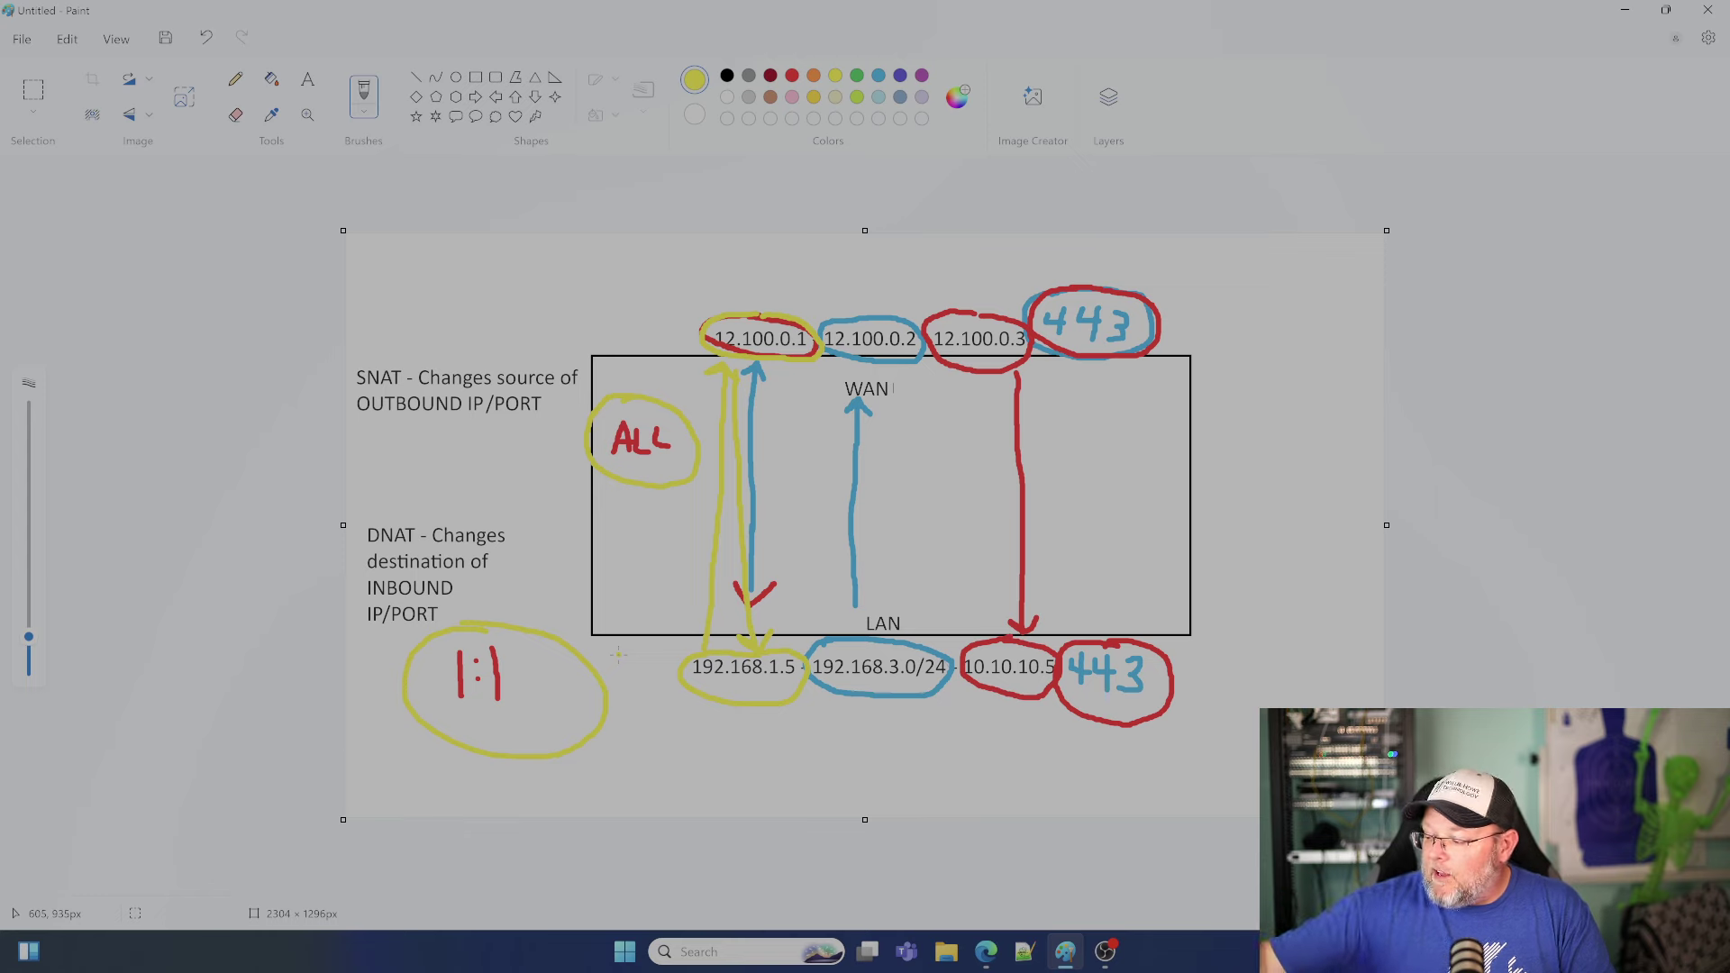
Switch to the GCC6010 Advanced NAT page and add a new SNAT rule.
key("alt+Tab")
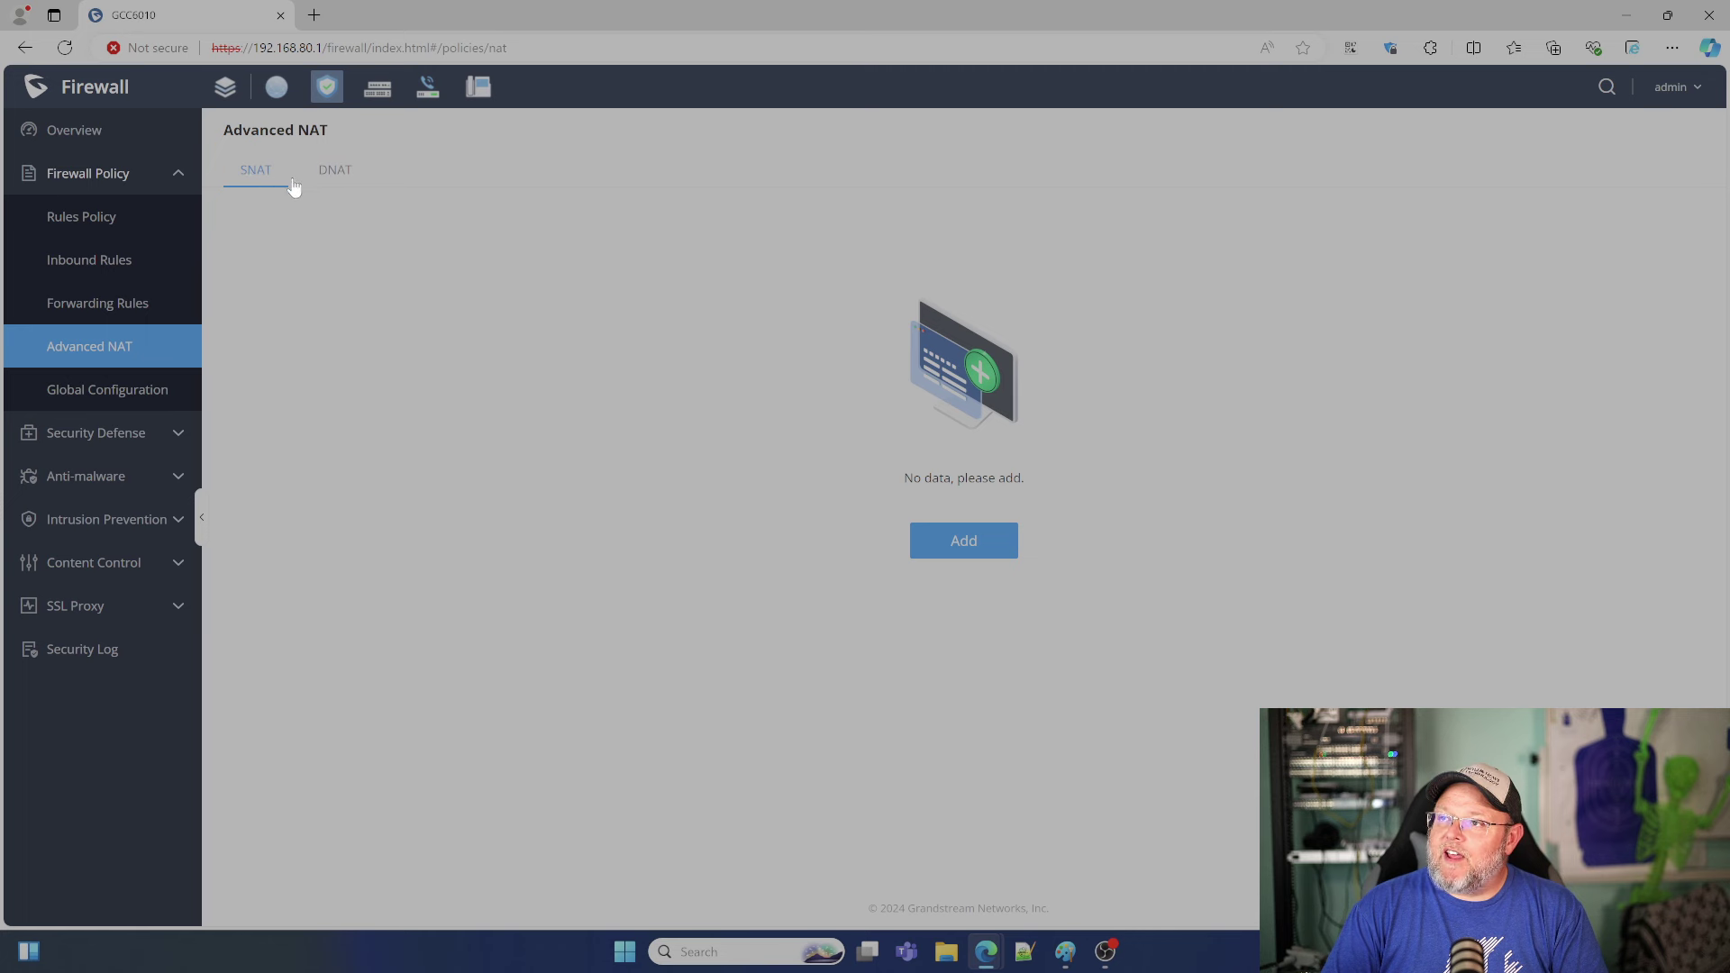
left_click(926, 541)
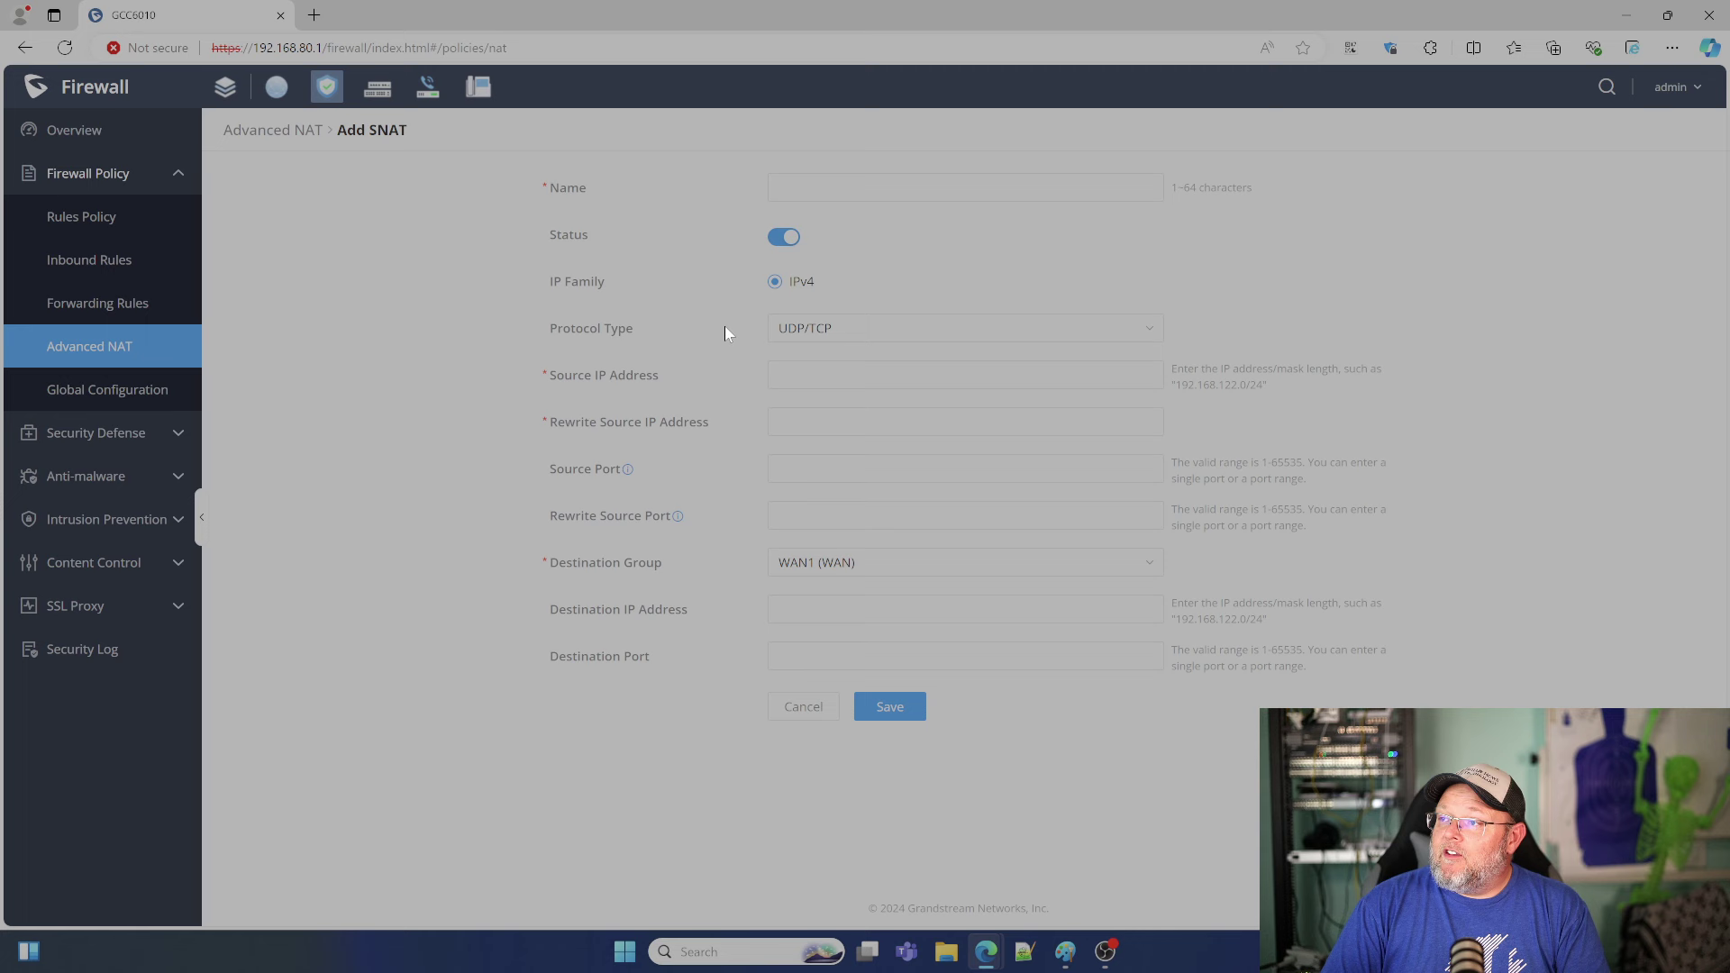
Check the protocol type choices in Add SNAT and keep UDP/TCP.
left_click(798, 330)
left_click(799, 330)
left_click(800, 334)
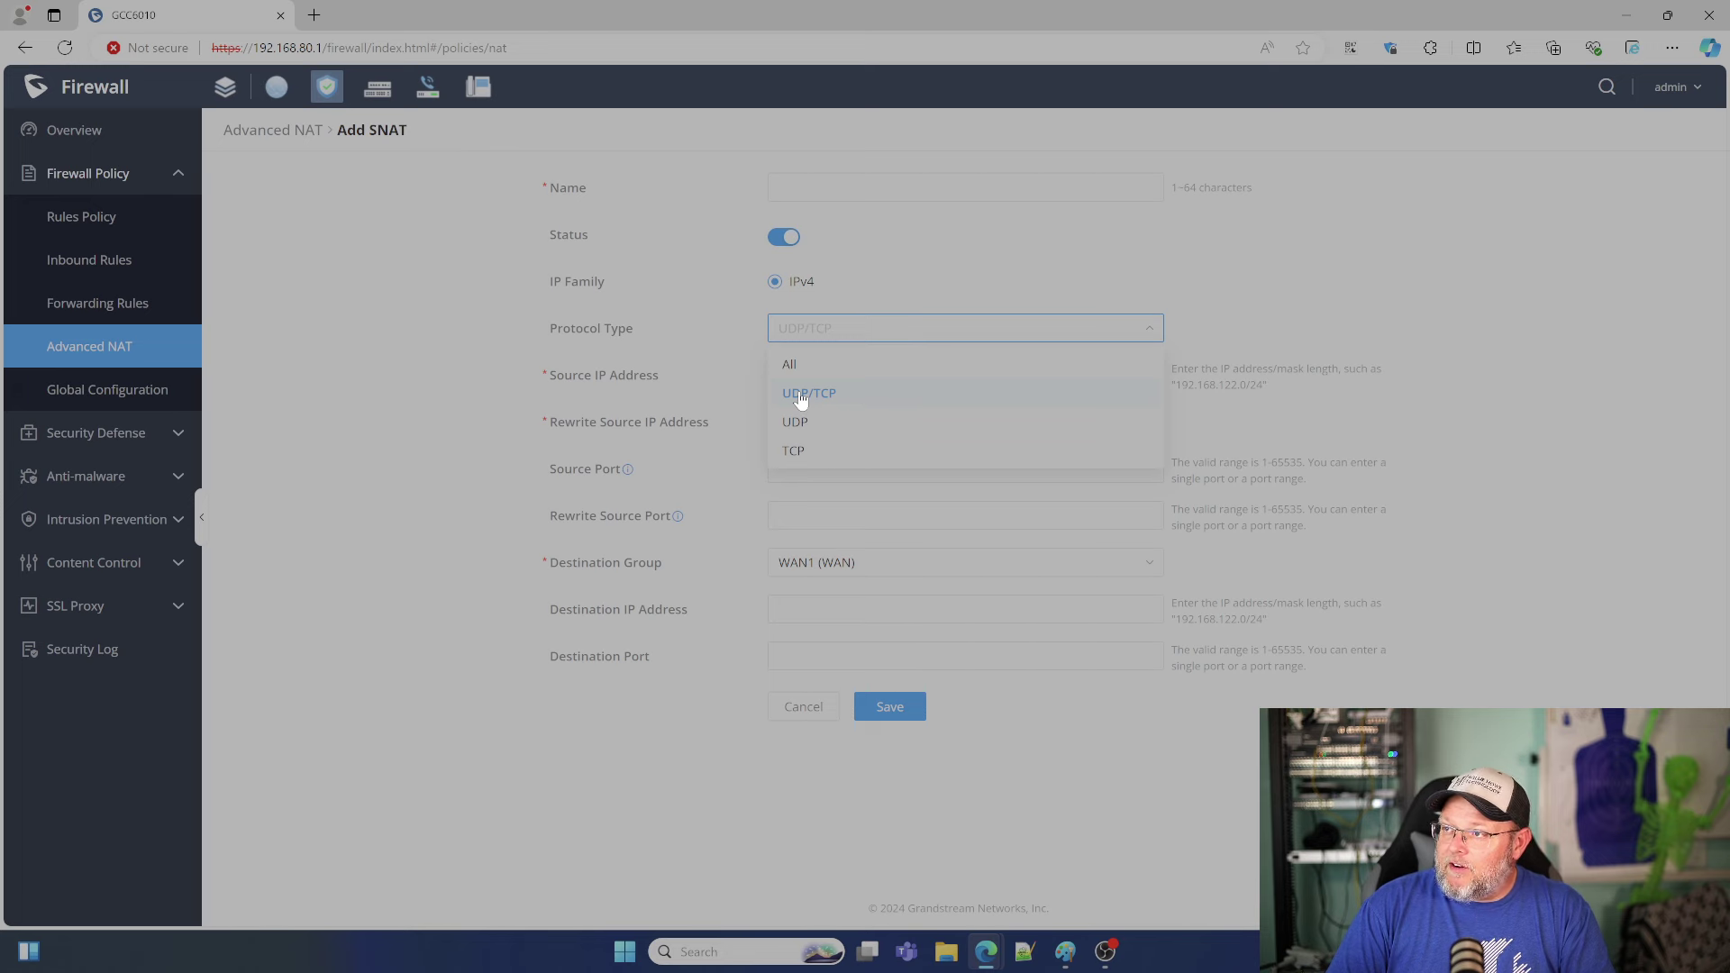
left_click(800, 397)
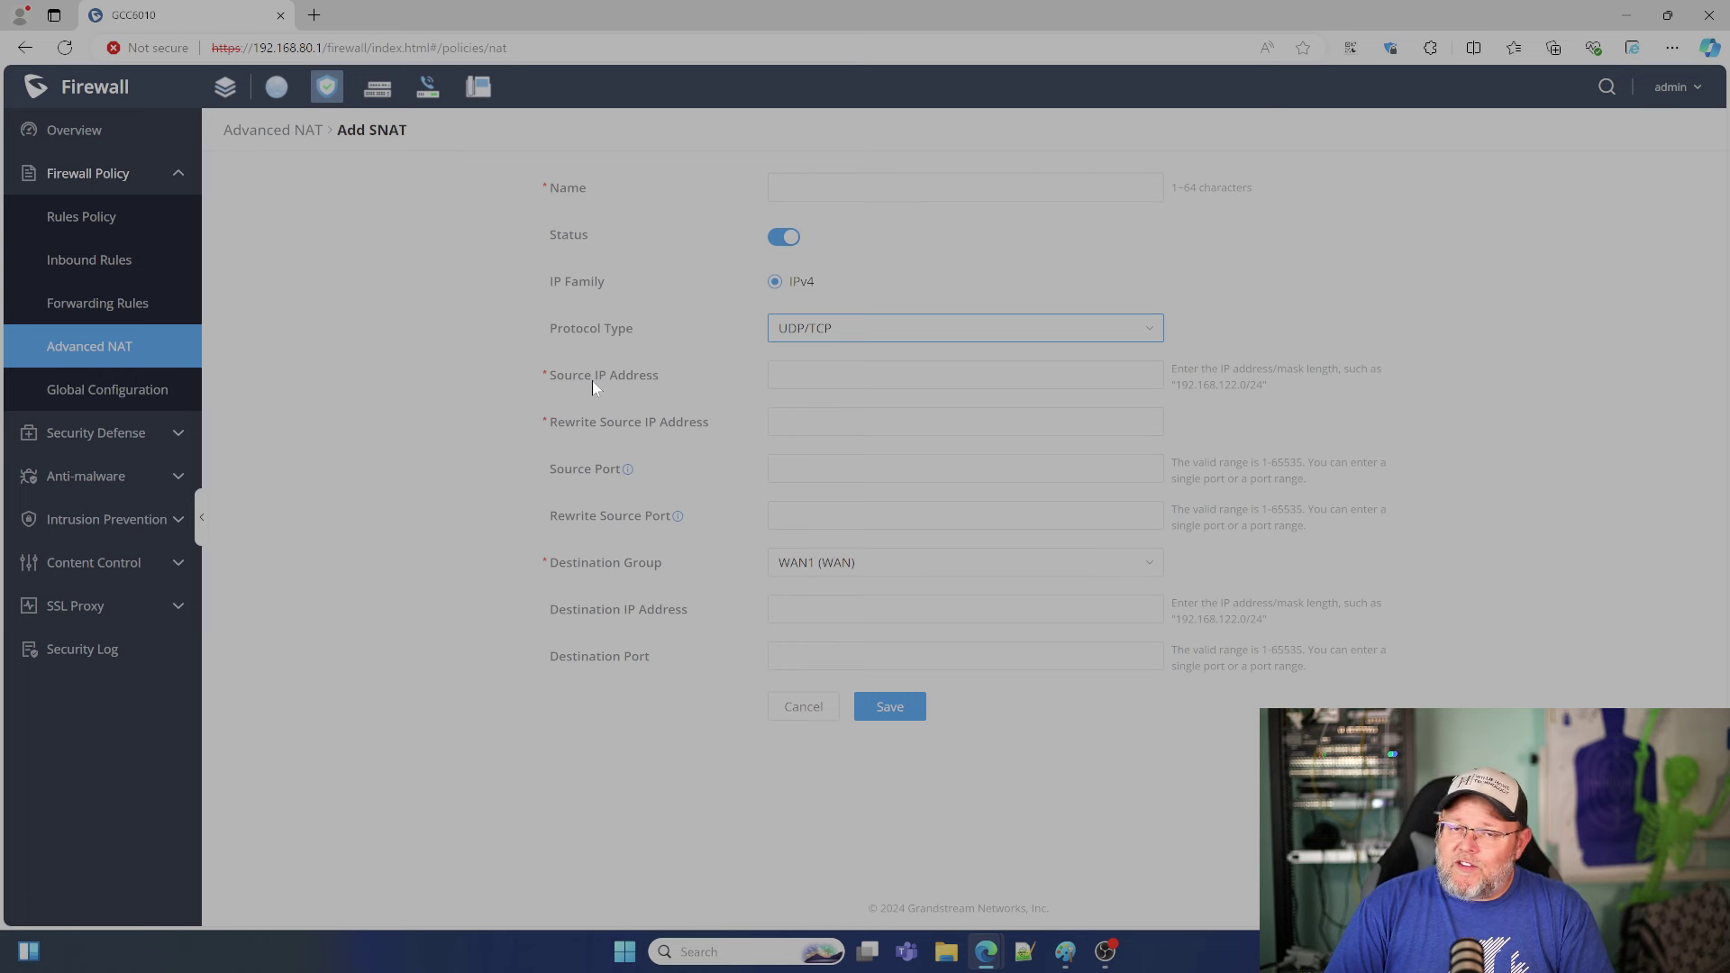
Review the source IP, rewrite source port and destination port fields without filling them.
left_click(793, 376)
left_click(783, 510)
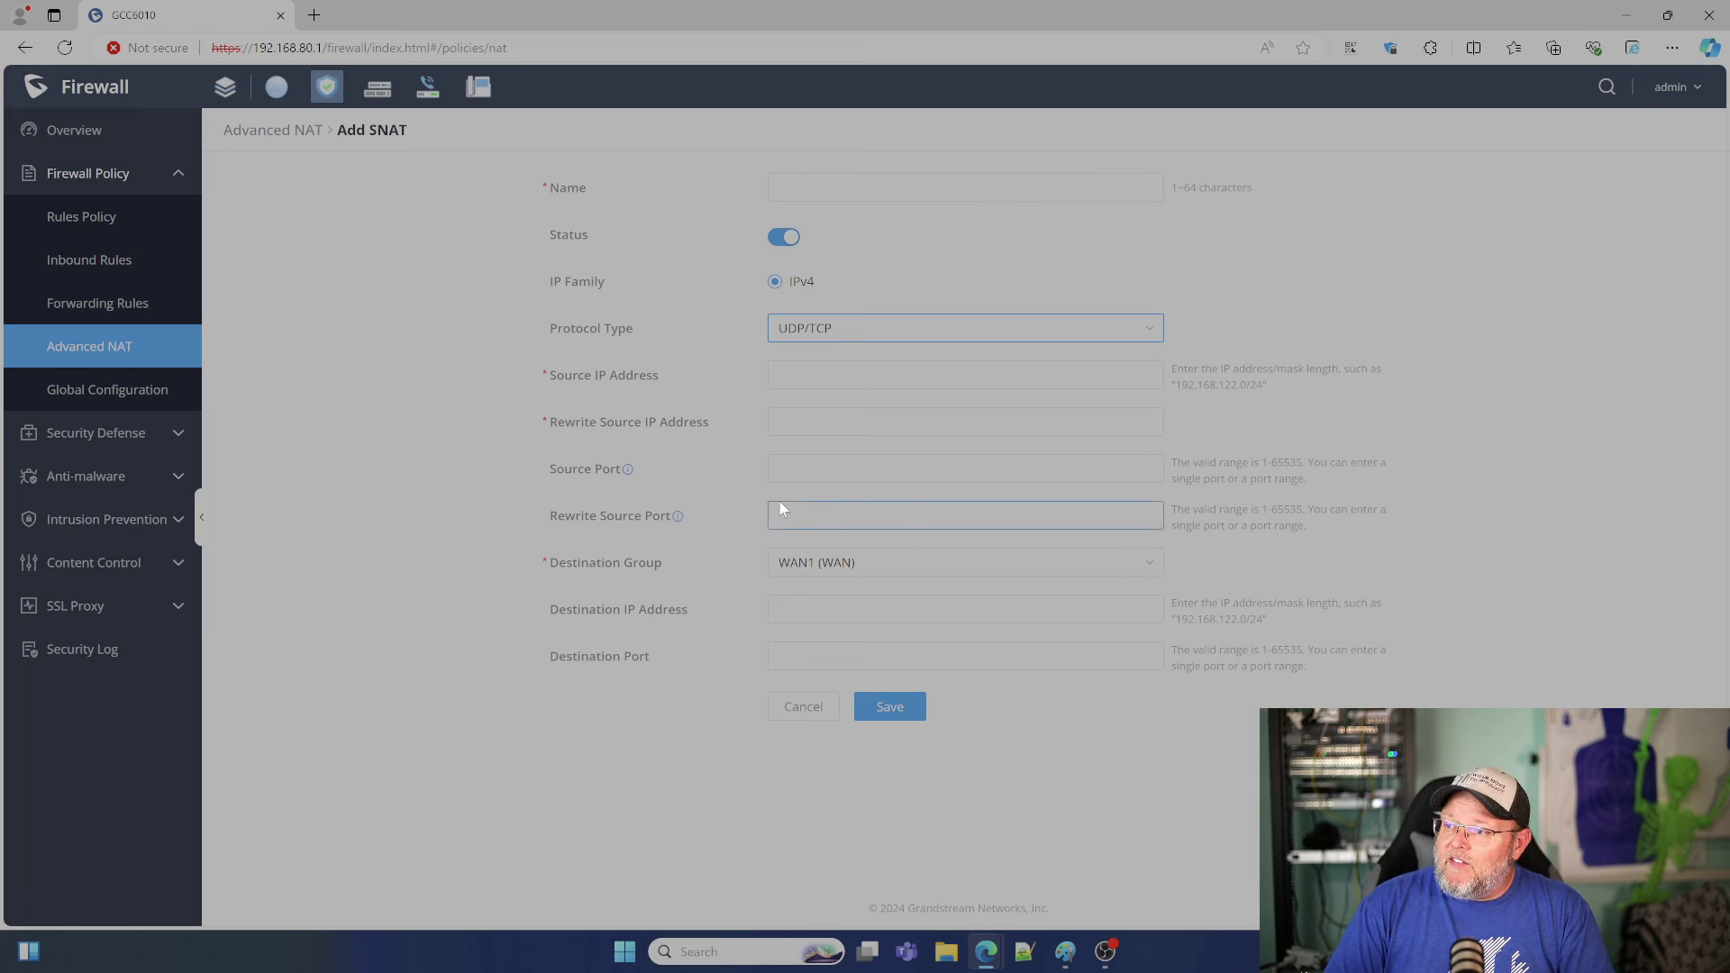
left_click(731, 453)
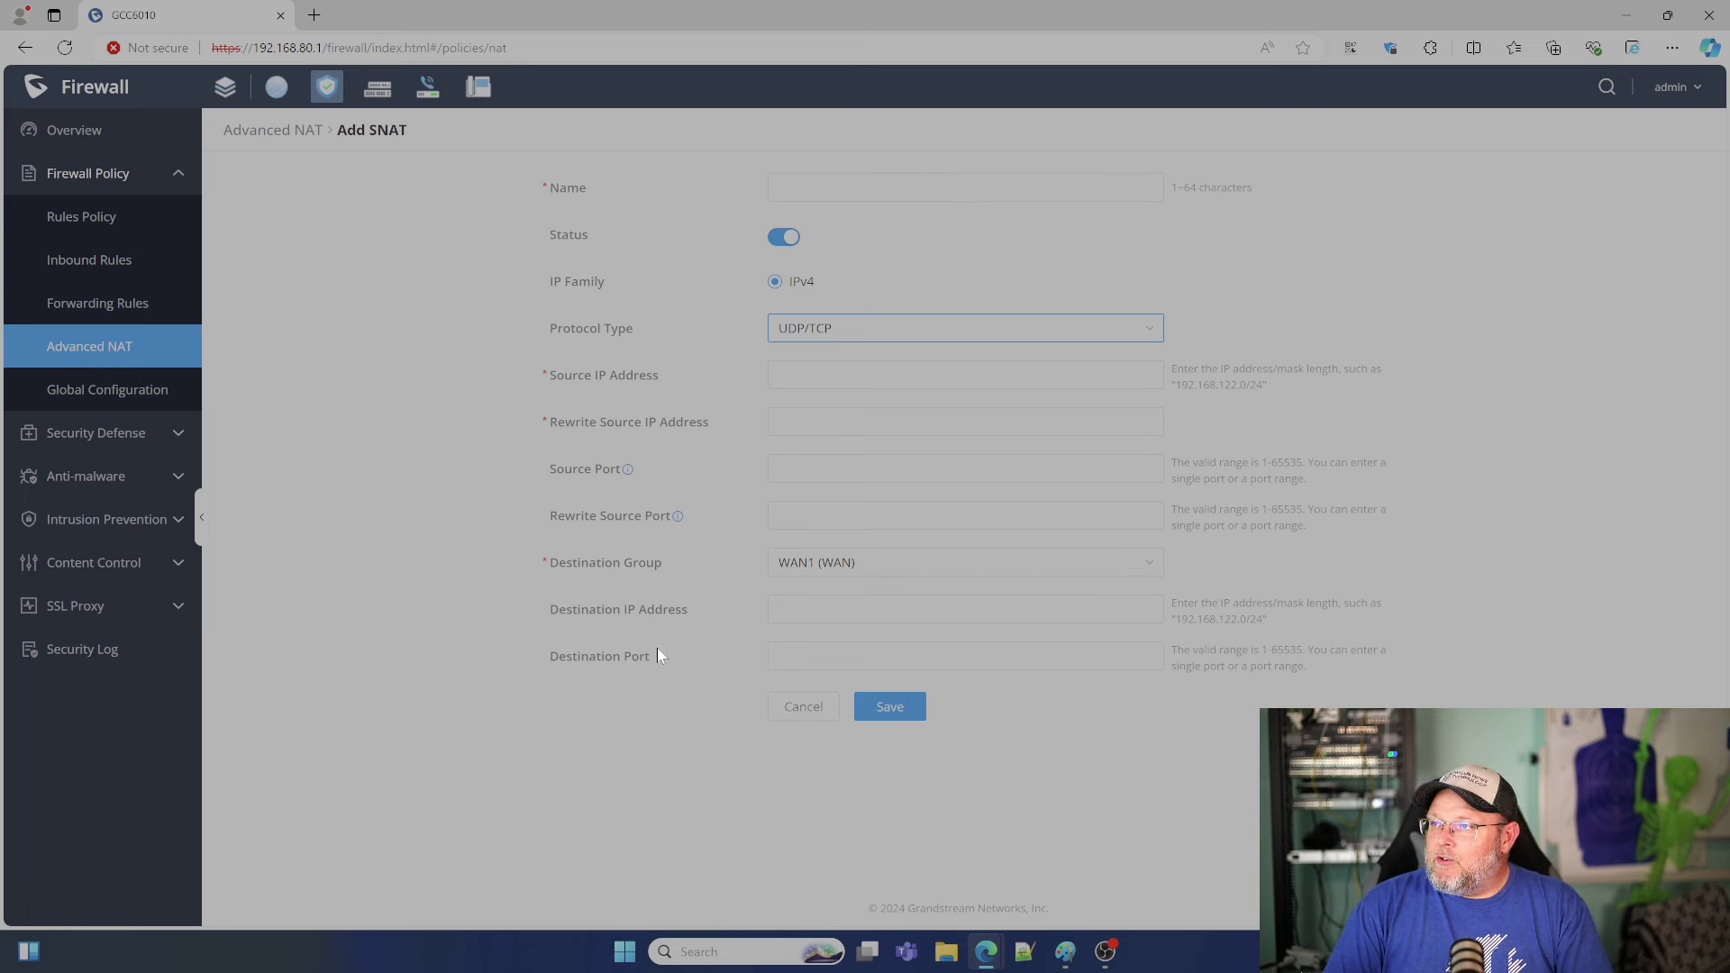
left_click(928, 656)
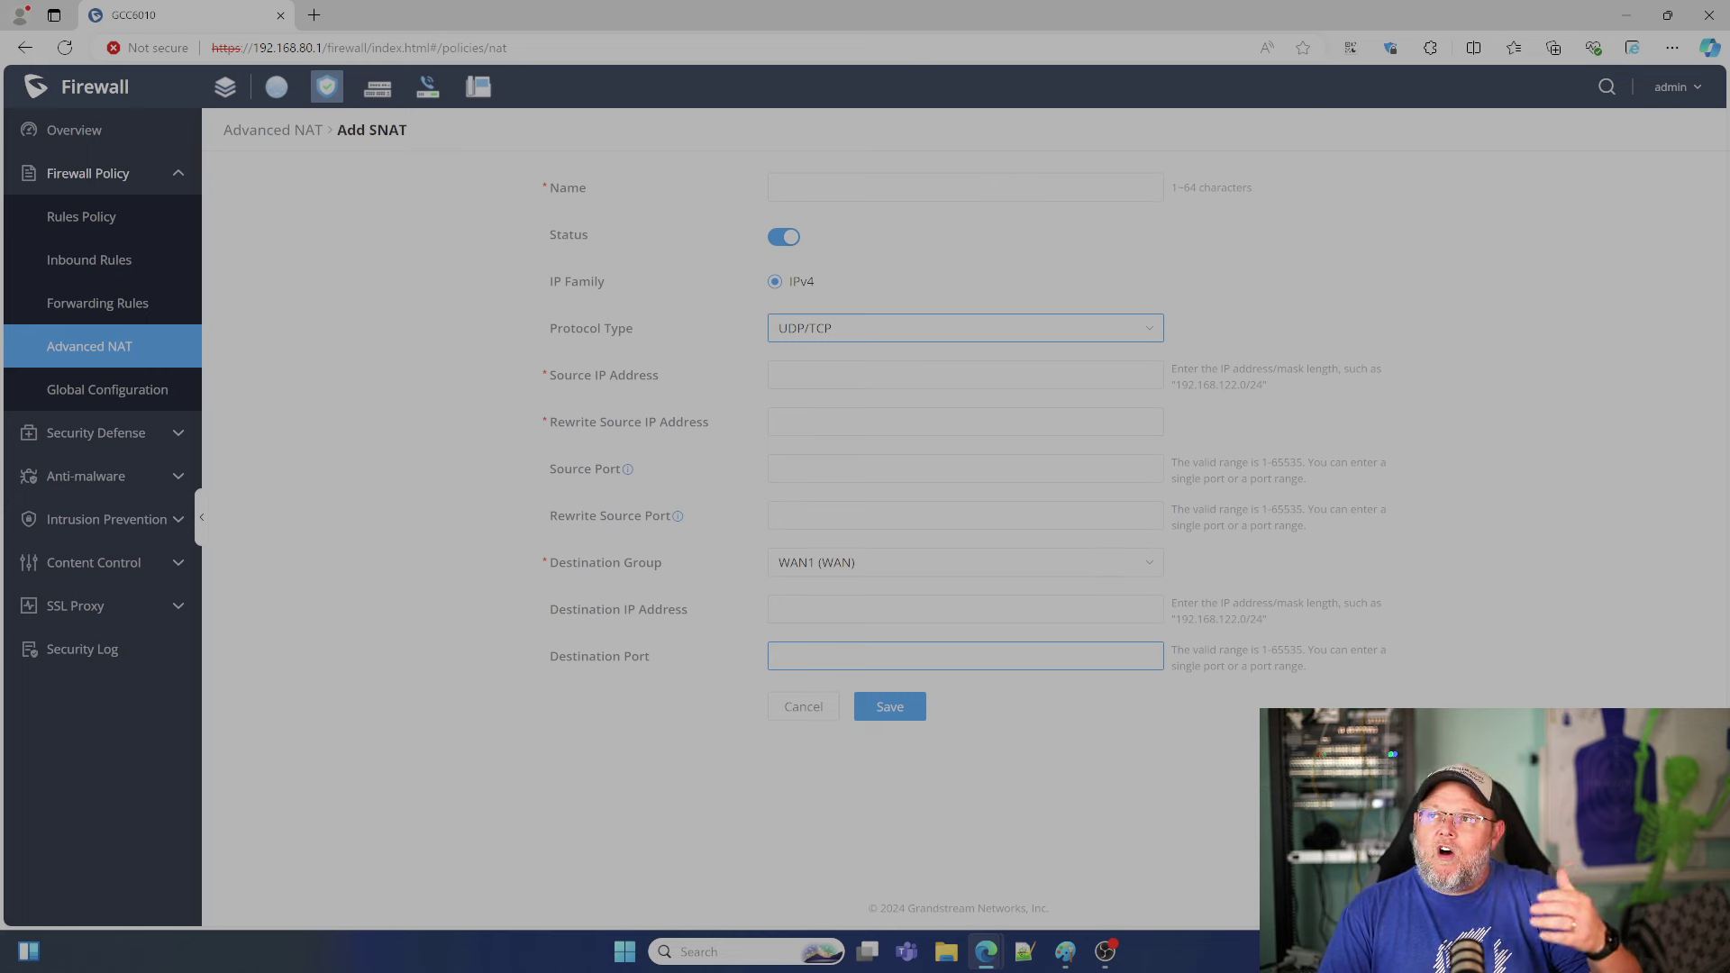
left_click(882, 583)
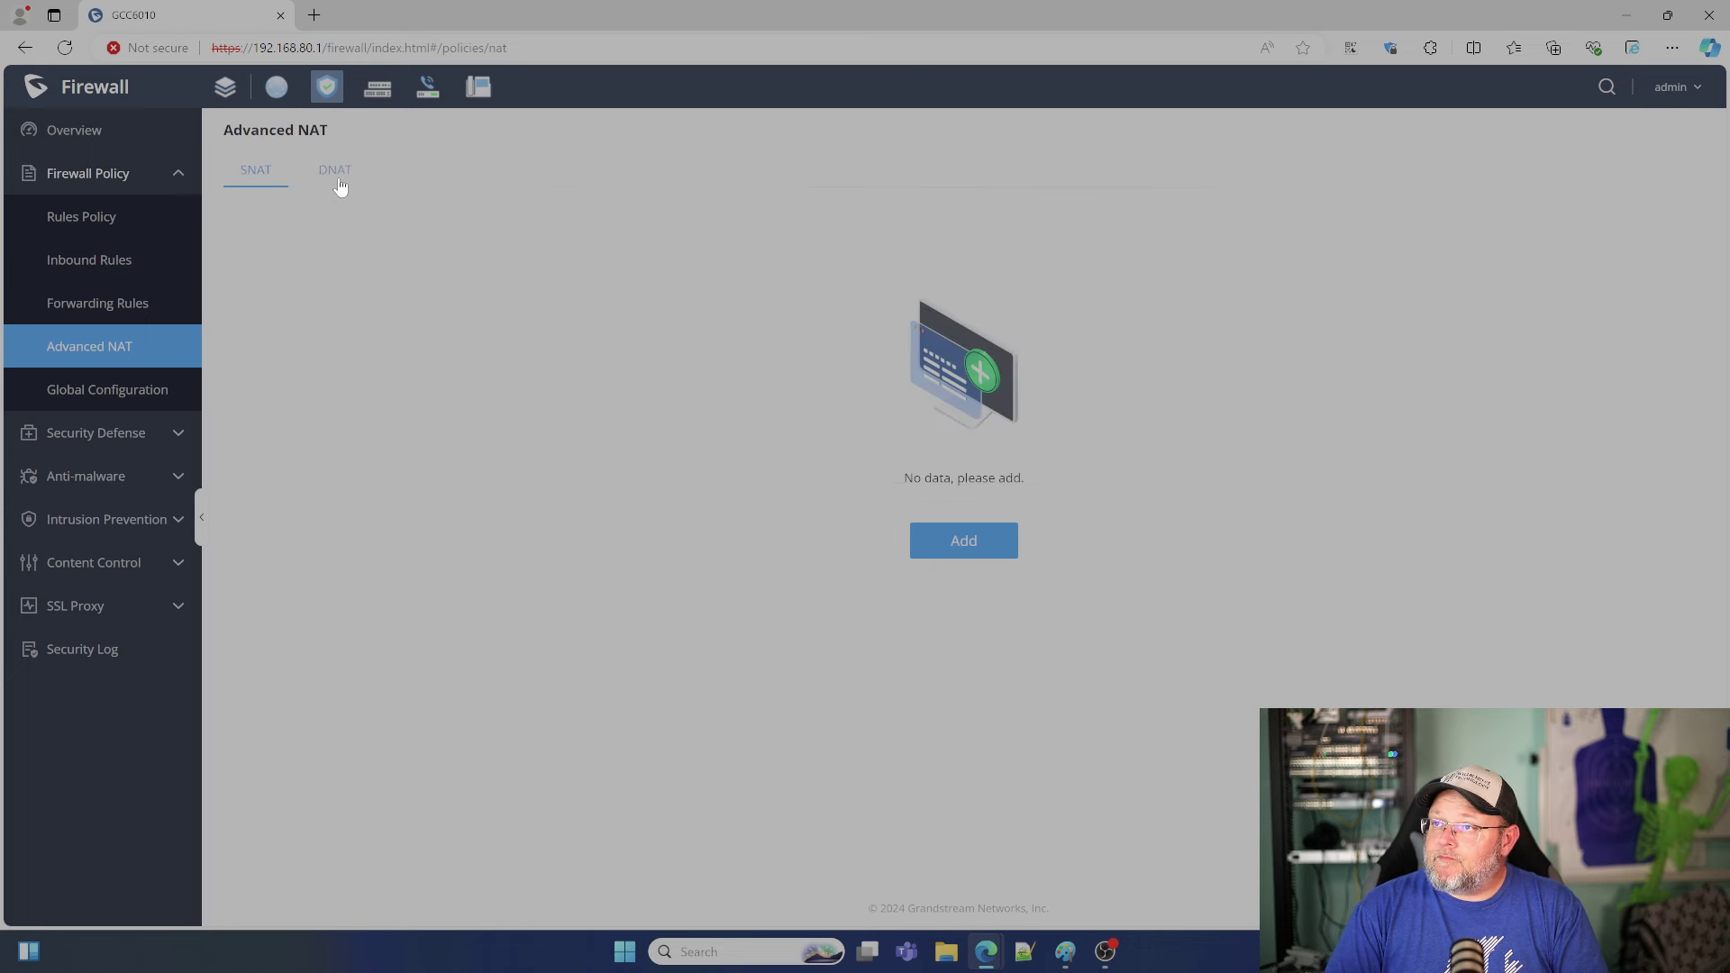
Switch to the DNAT rule list and open a blank DNAT rule form.
left_click(340, 186)
left_click(919, 543)
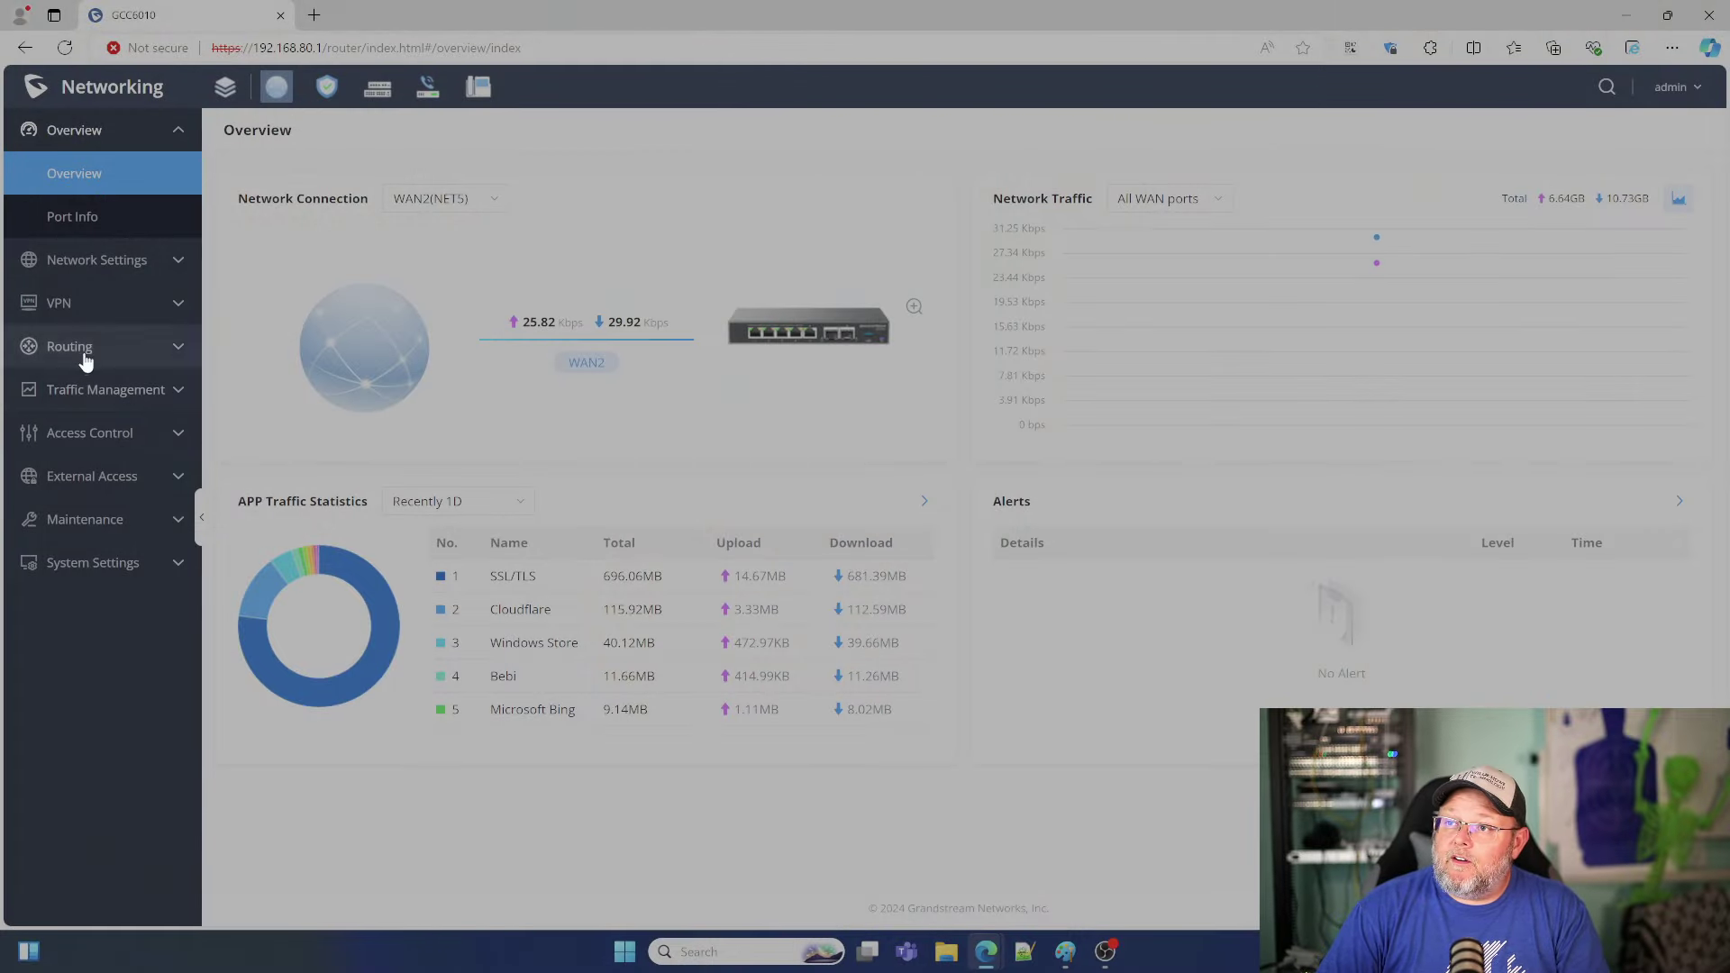
Open a new Port Forwarding rule form under External Access, then view the Firewall overview.
left_click(94, 476)
left_click(94, 559)
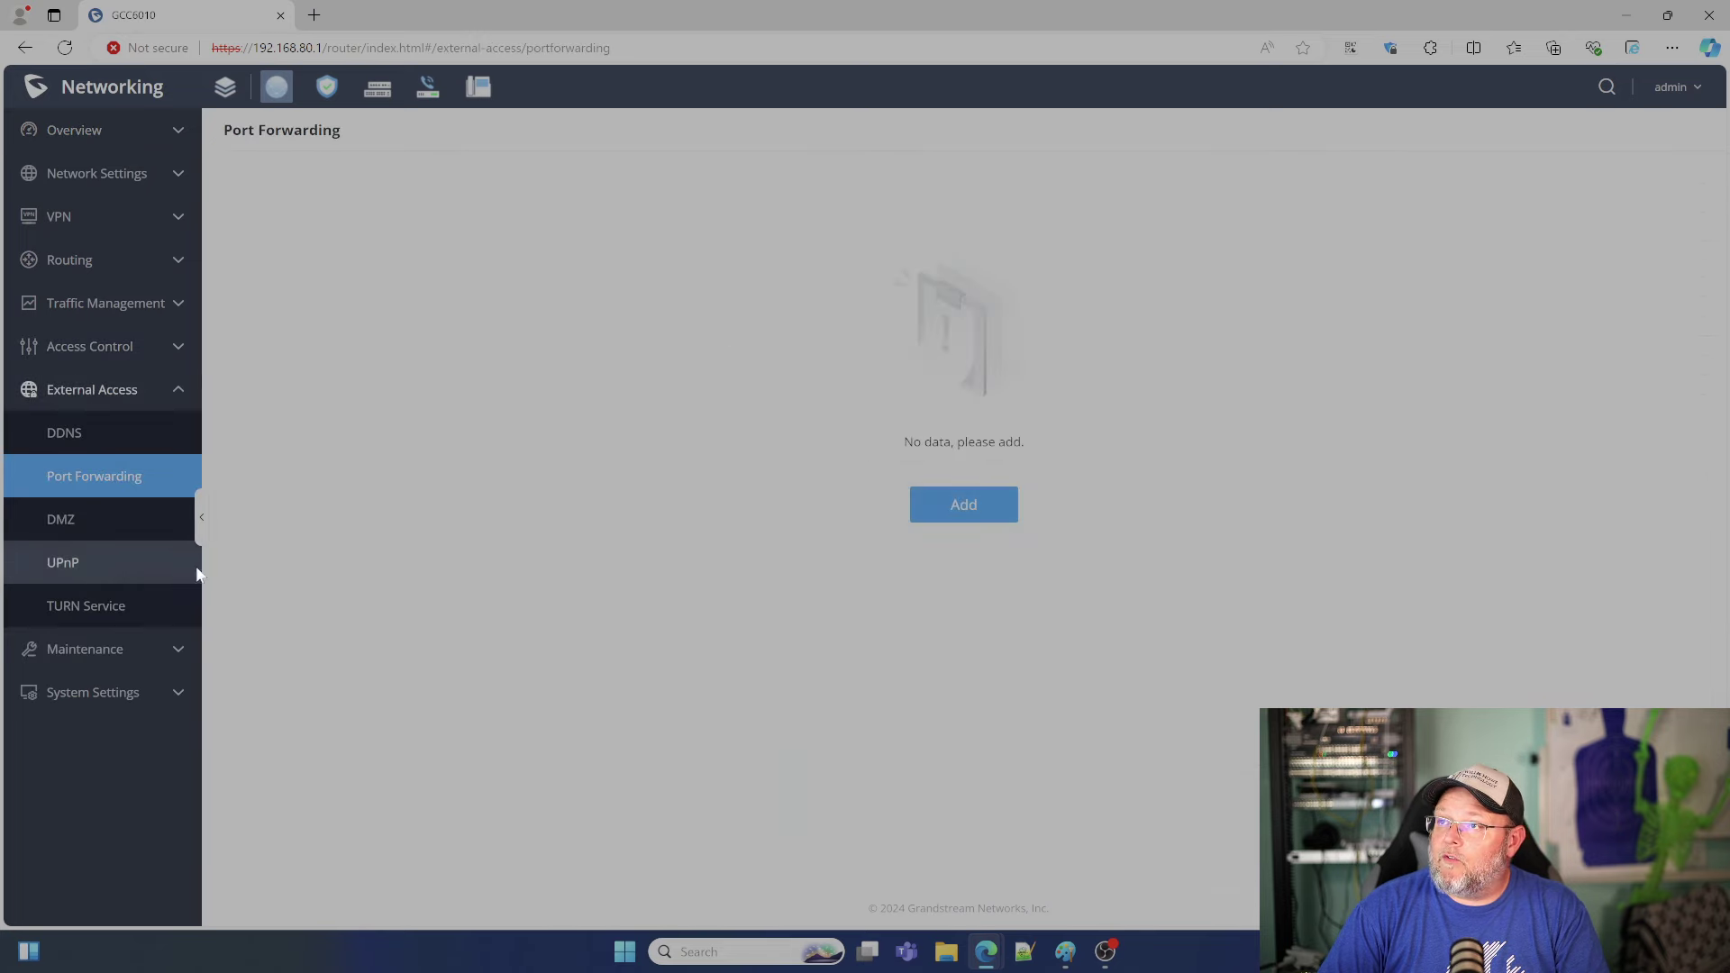
left_click(966, 505)
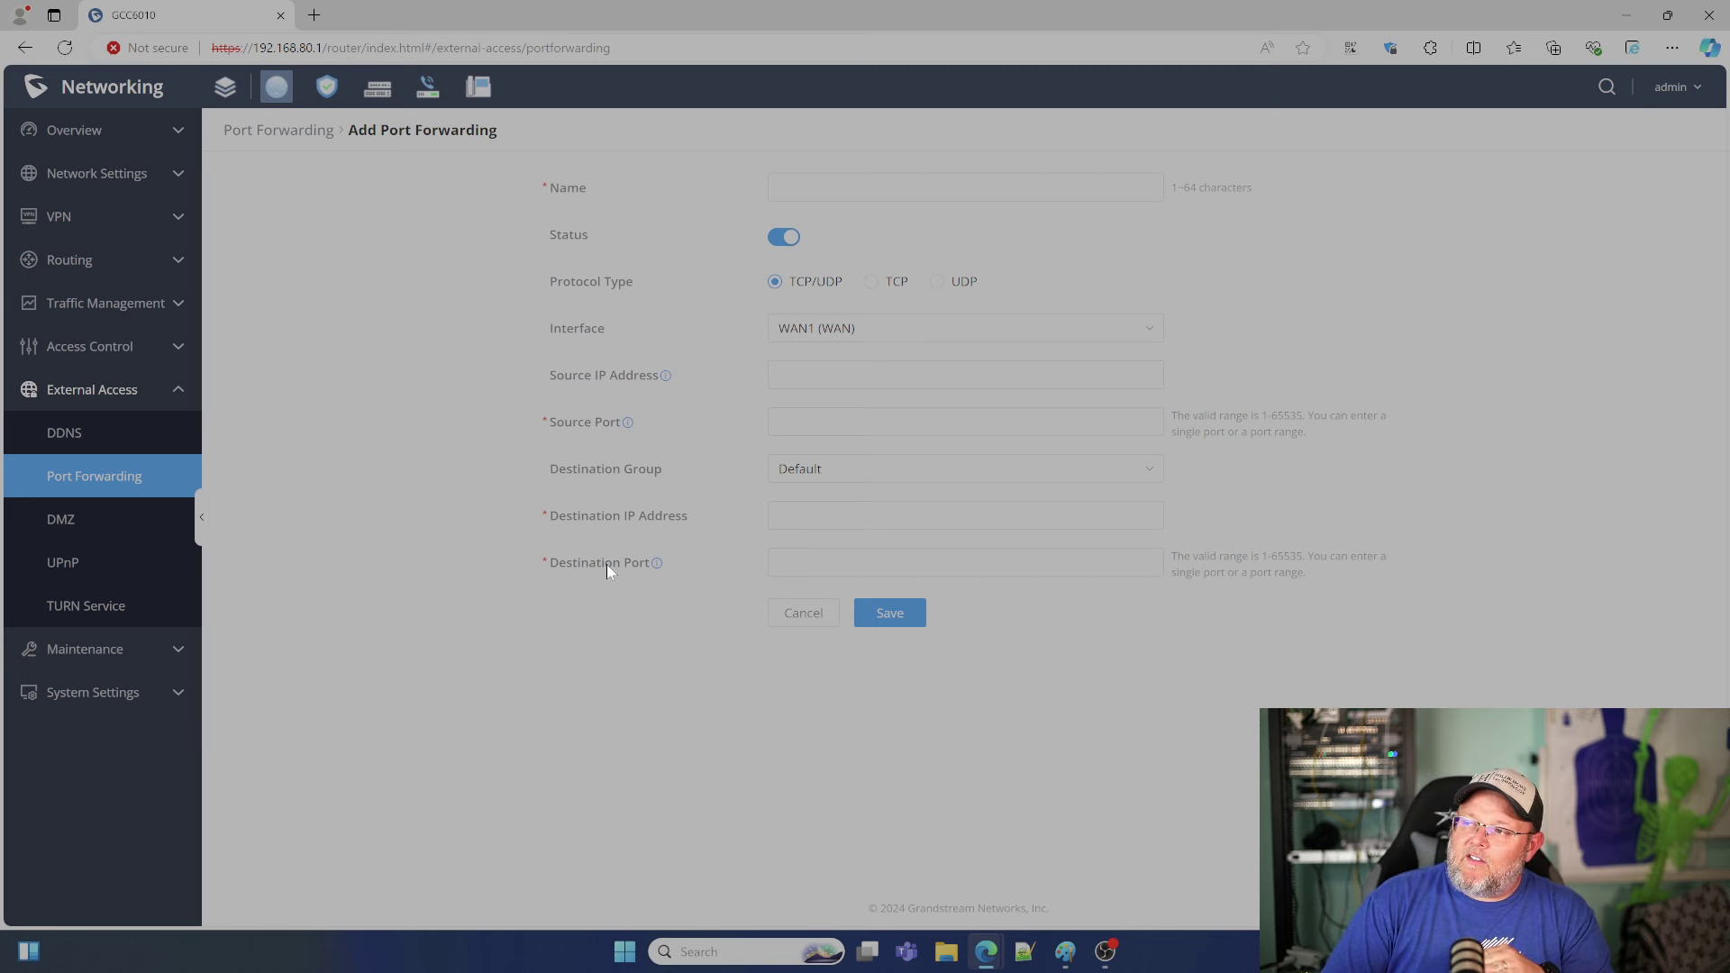
left_click(329, 94)
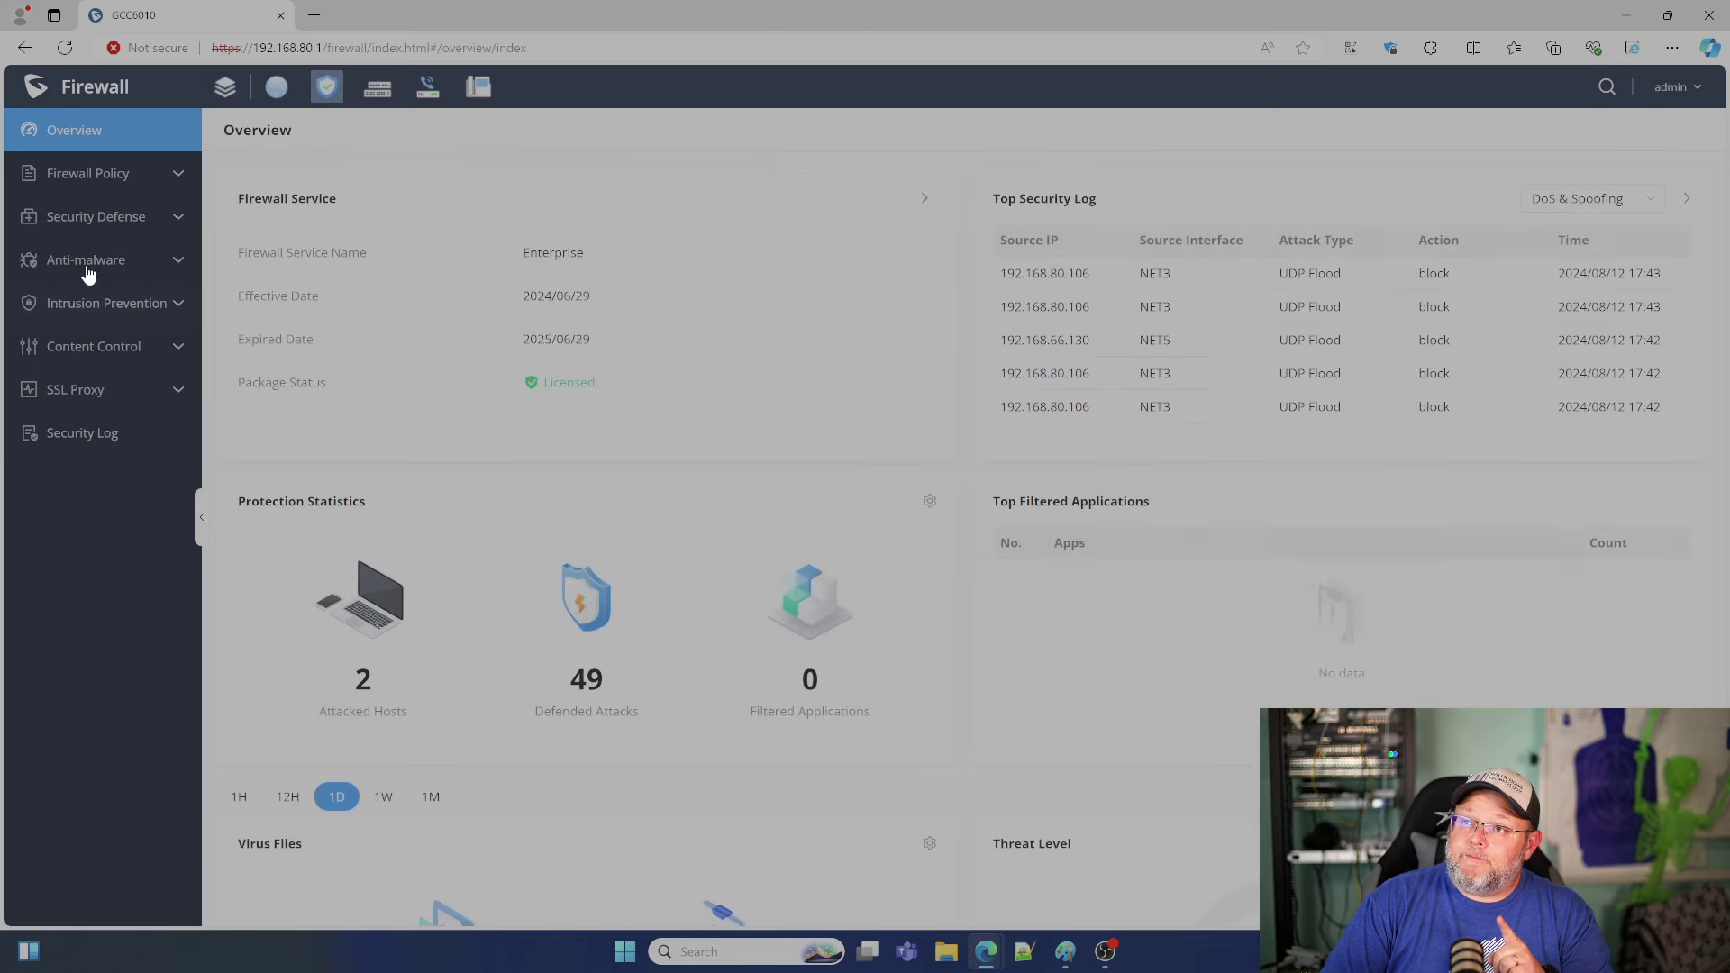
Go to Firewall Policy > Advanced NAT and start a new DNAT rule from the DNAT list.
left_click(106, 178)
left_click(104, 347)
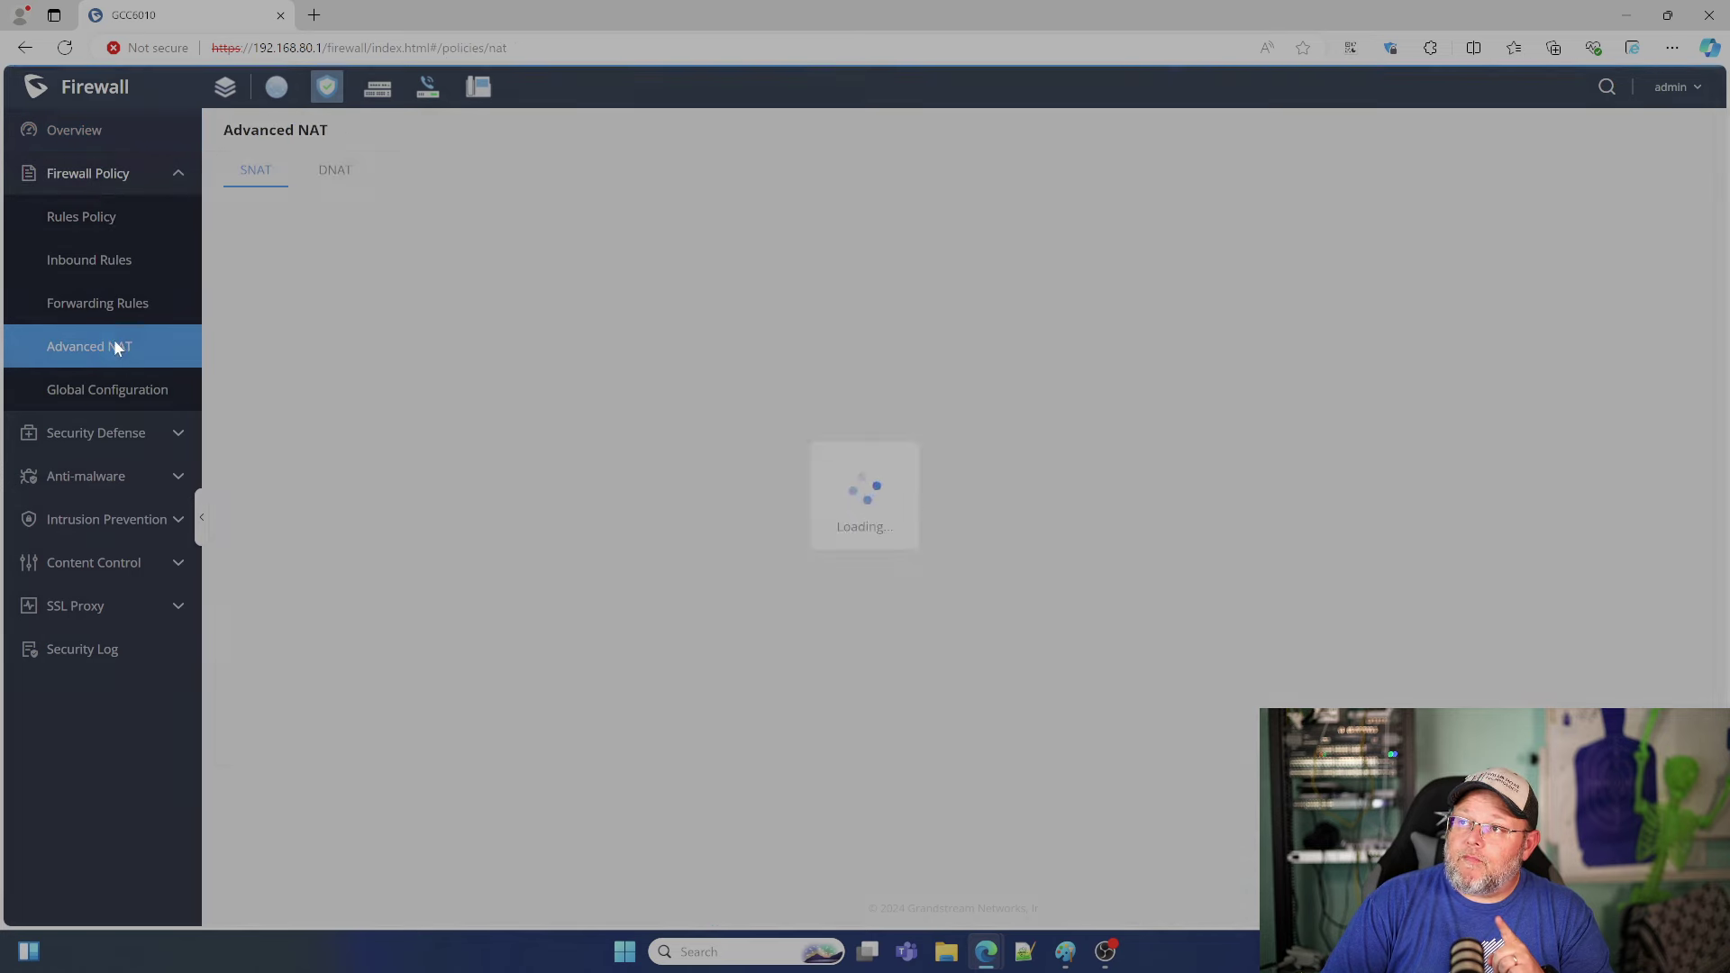
left_click(332, 173)
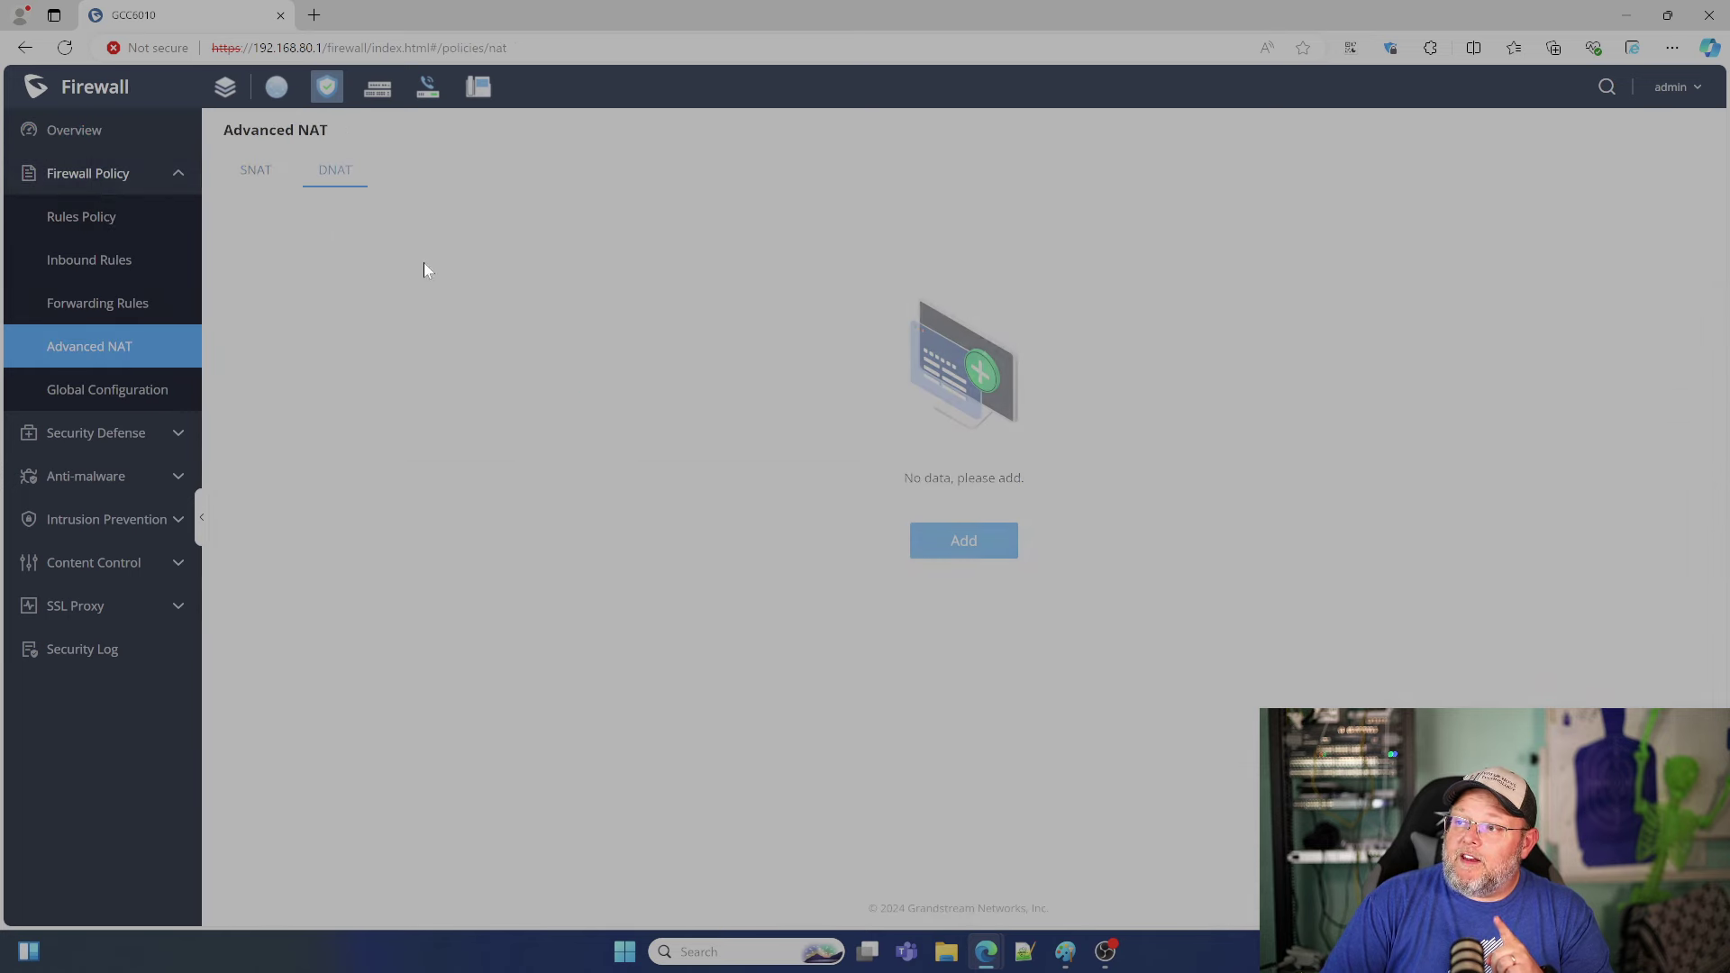
left_click(963, 541)
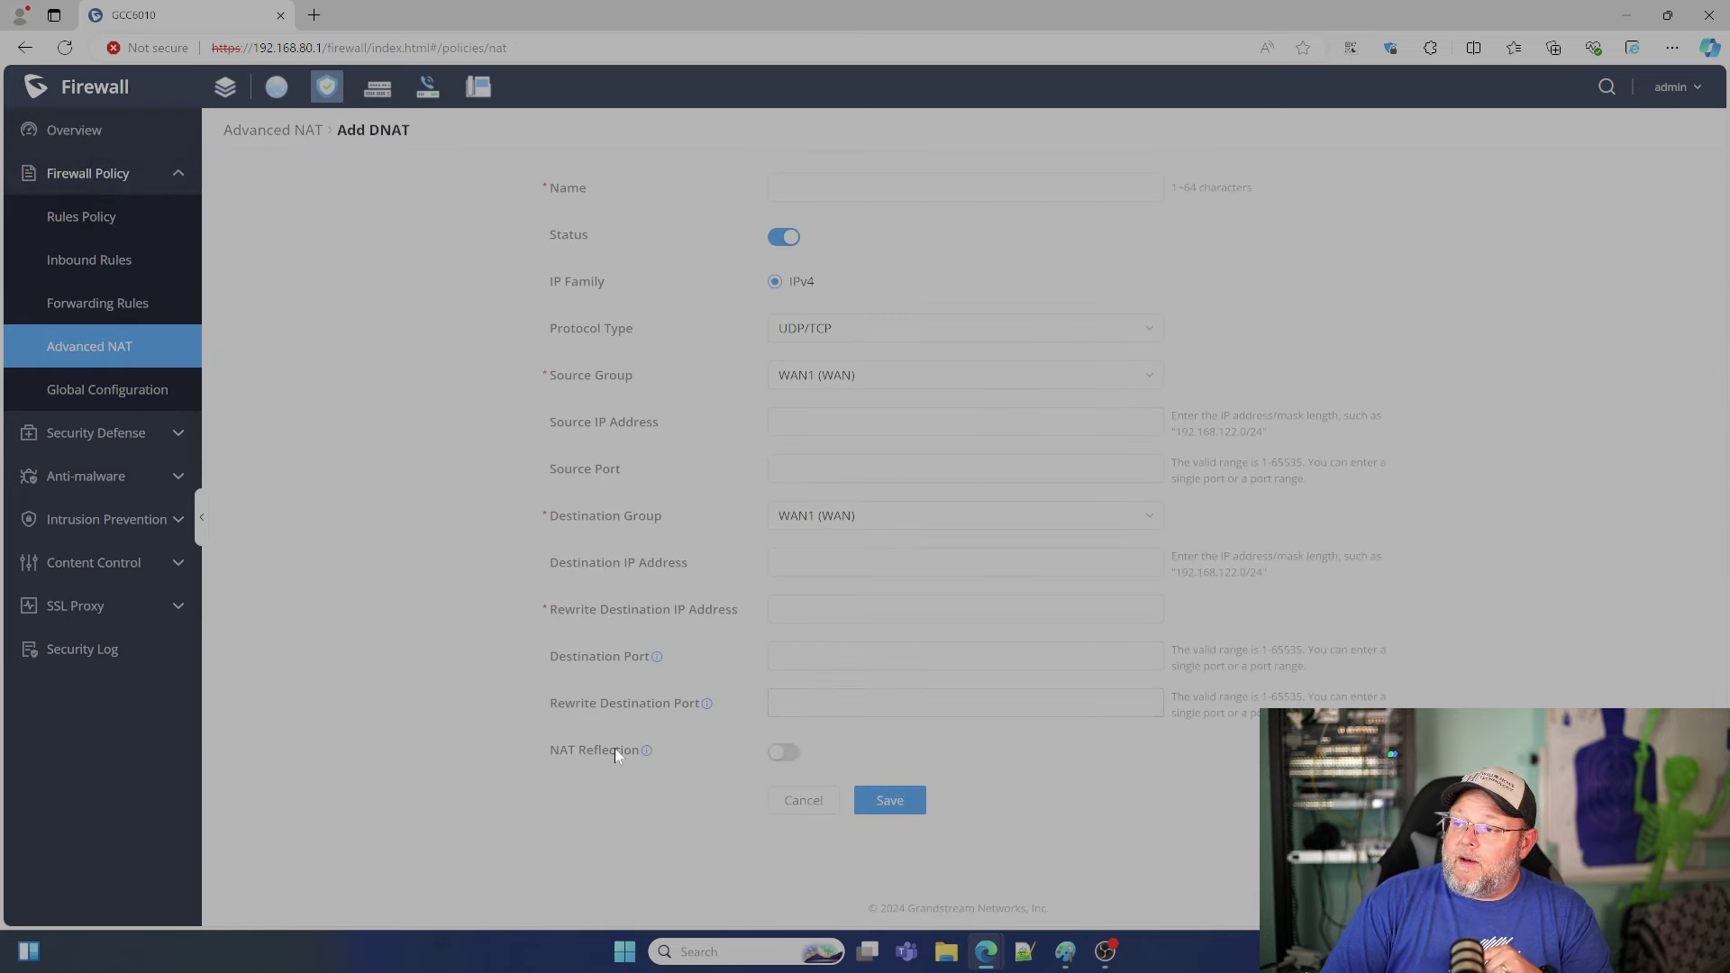